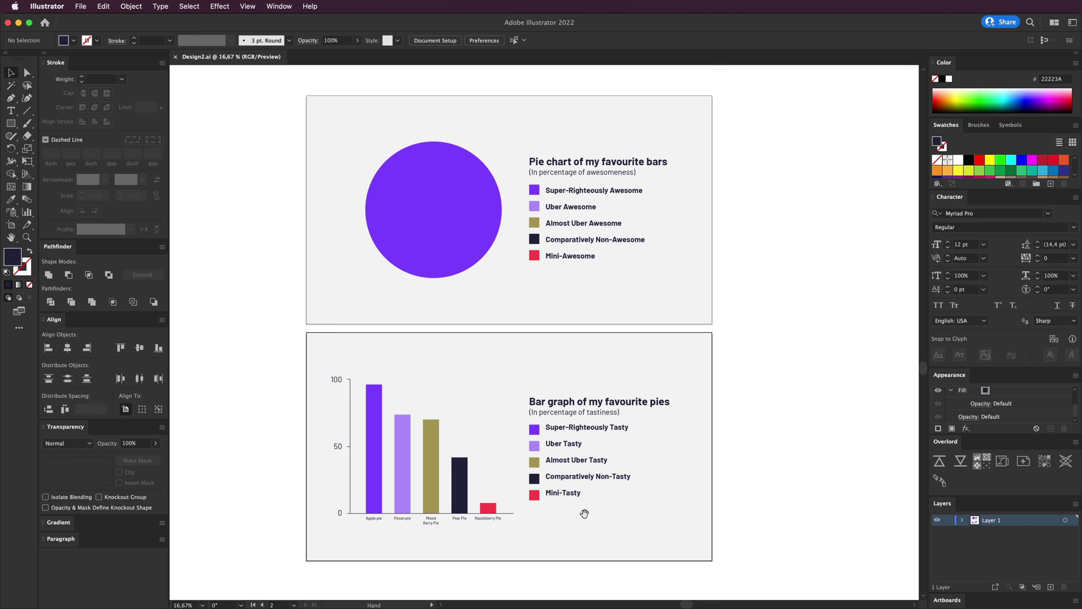
- Examine the pie chart and bar graph artboards, then check the matching pie chart composition in After Effects and return to Illustrator
{"action": "left_click_drag", "start_coordinate": [583, 513], "coordinate": [580, 427]}
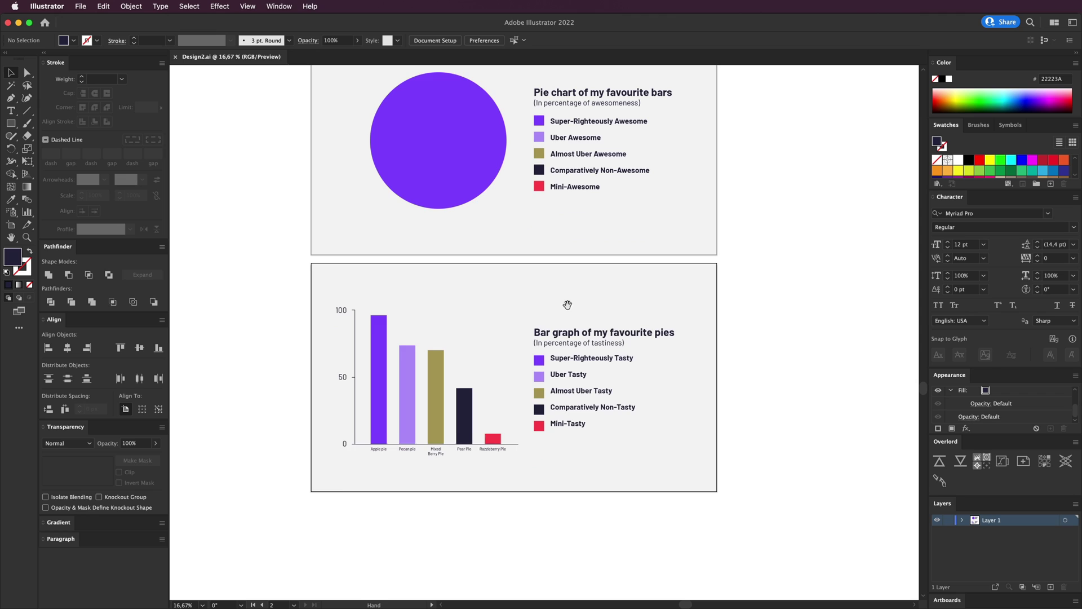
{"action": "left_click_drag", "start_coordinate": [567, 305], "coordinate": [563, 325]}
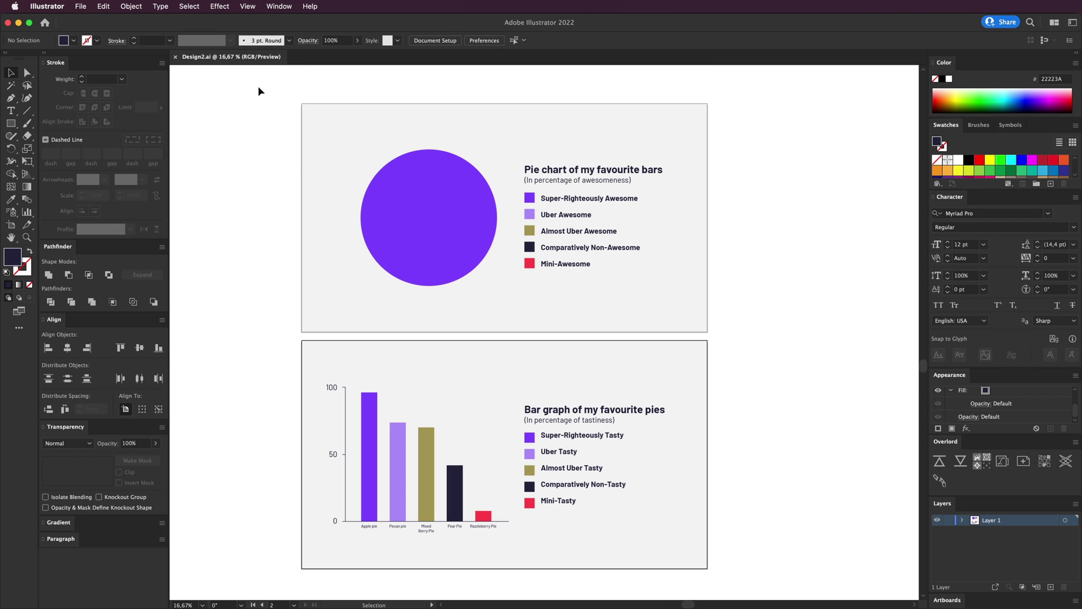
{"action": "left_click_drag", "start_coordinate": [261, 90], "coordinate": [741, 581]}
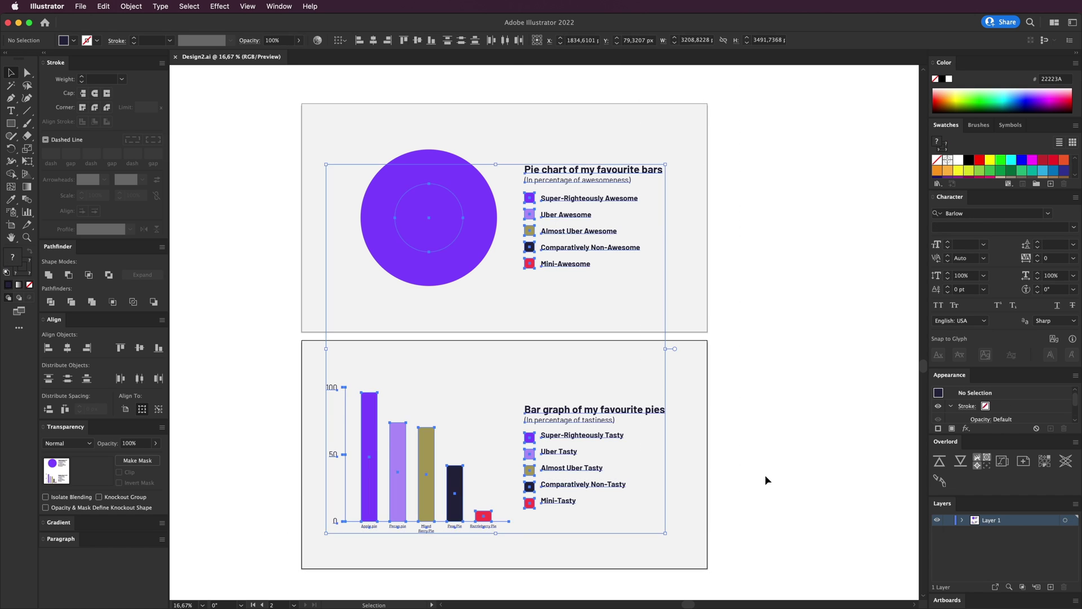
{"action": "left_click", "coordinate": [761, 482]}
{"action": "left_click_drag", "start_coordinate": [643, 541], "coordinate": [661, 536]}
{"action": "key", "text": "super+Tab"}
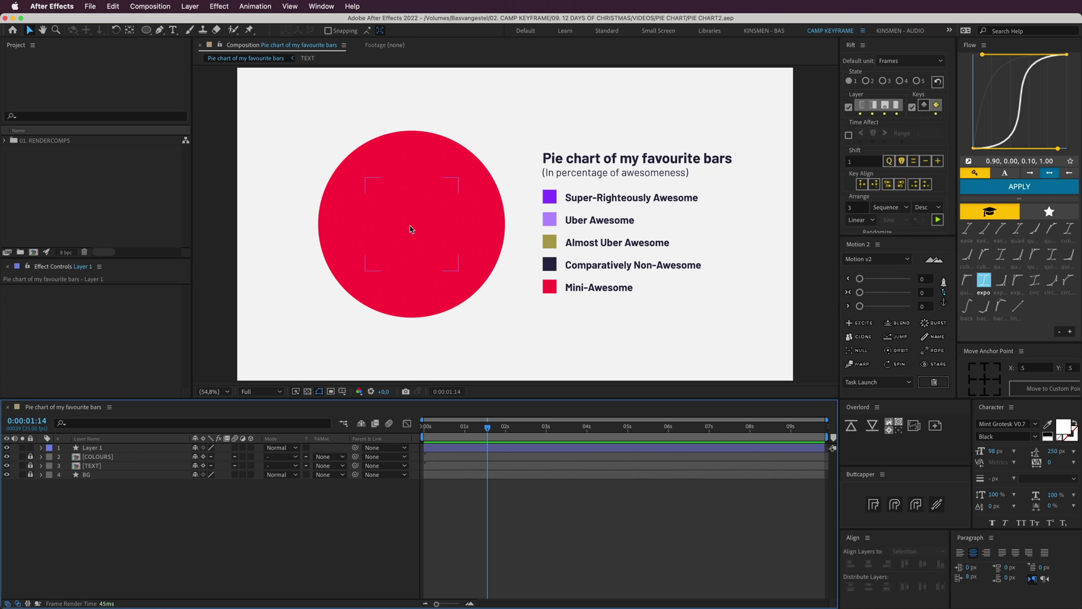
{"action": "key", "text": "super+Tab"}
- Delete the large purple circle from the pie chart artboard
{"action": "left_click_drag", "start_coordinate": [447, 217], "coordinate": [481, 268]}
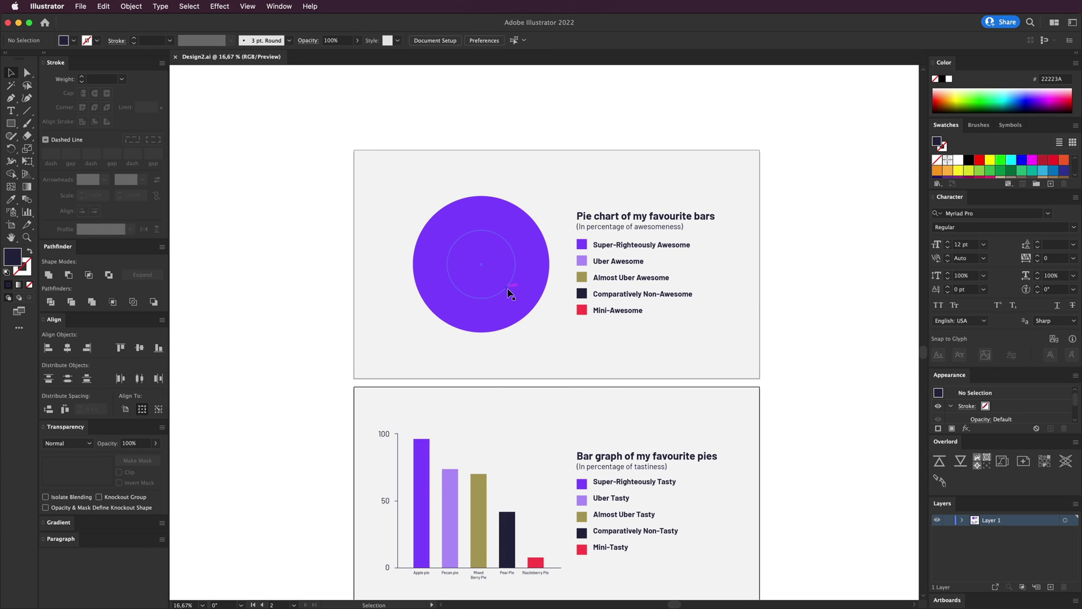
{"action": "left_click", "coordinate": [507, 292]}
{"action": "key", "text": "super+equal"}
{"action": "key", "text": "Delete"}
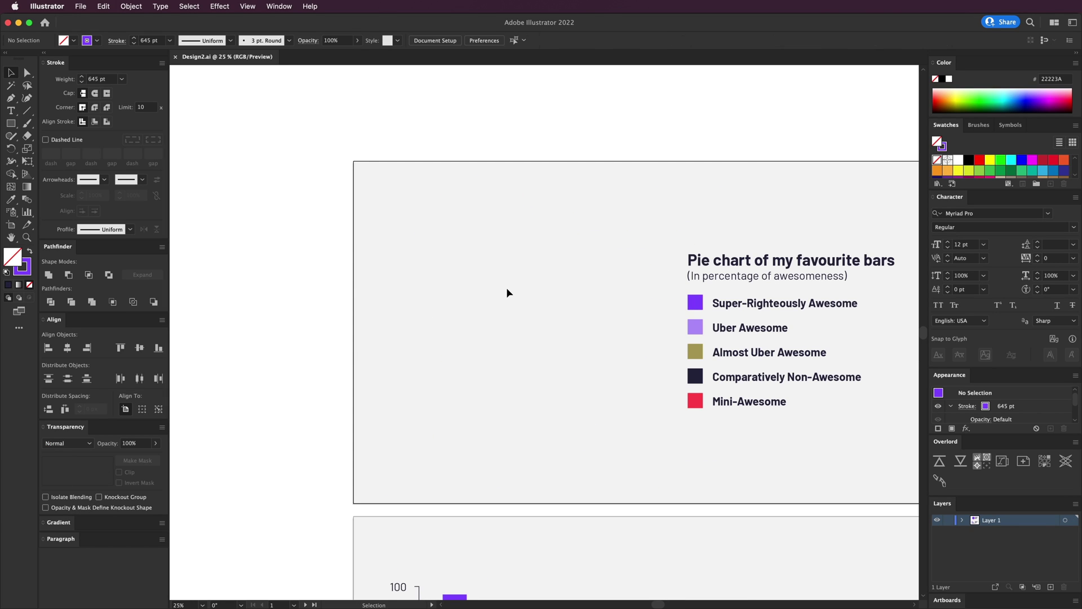
- Draw a purple-filled circle without a stroke, about 1068 wide, in the empty area beside the pie chart legend
{"action": "scroll", "coordinate": [474, 290], "scroll_direction": "right", "scroll_amount": 2}
{"action": "left_click", "coordinate": [9, 127]}
{"action": "left_click_drag", "start_coordinate": [9, 128], "coordinate": [34, 148]}
{"action": "left_click", "coordinate": [30, 251]}
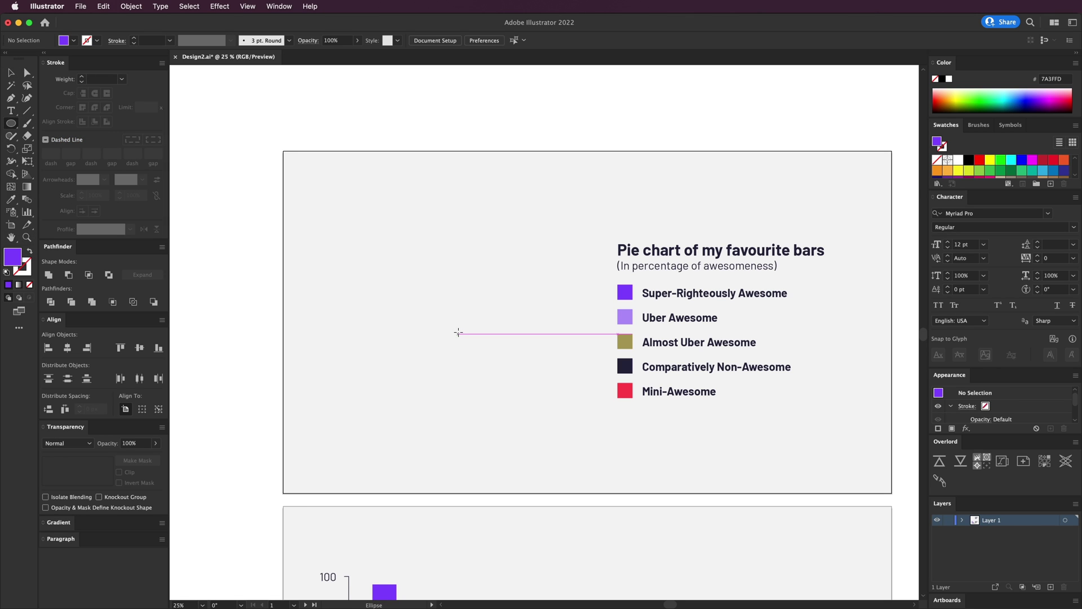
{"action": "left_click_drag", "start_coordinate": [459, 329], "coordinate": [552, 414]}
{"action": "key", "text": "v"}
{"action": "left_click", "coordinate": [559, 429]}
- Swap the circle's purple fill to its stroke and set the stroke weight to 400 pt
{"action": "left_click", "coordinate": [488, 357]}
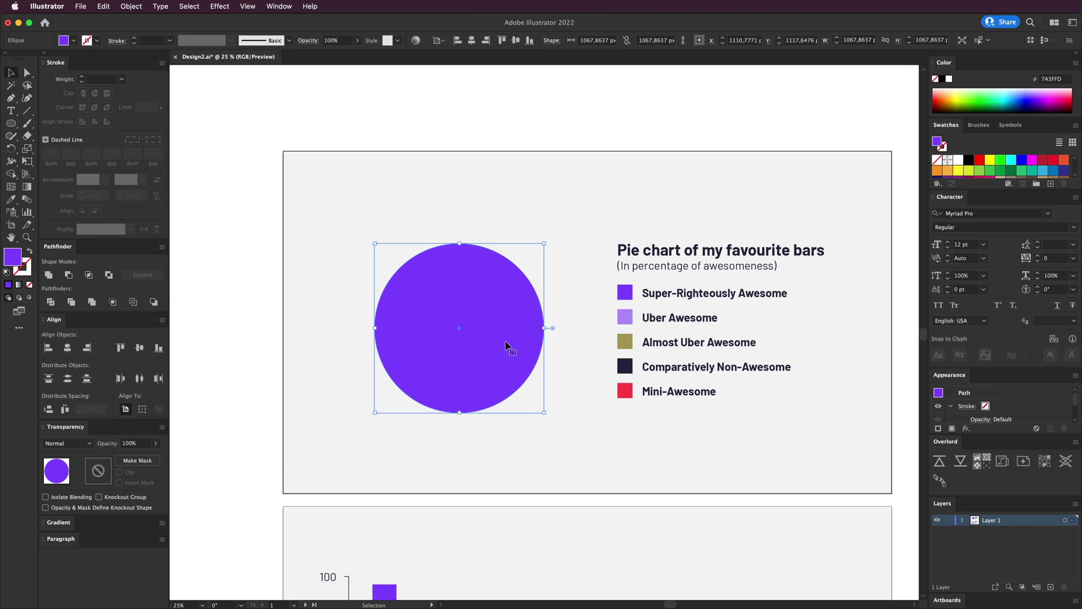
{"action": "left_click", "coordinate": [30, 250]}
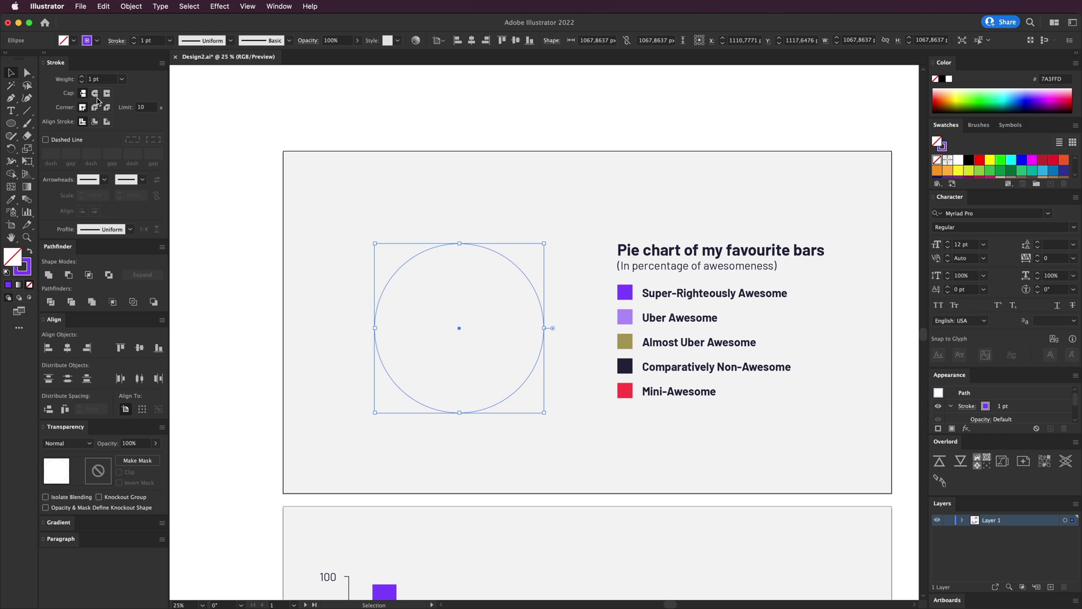
{"action": "left_click", "coordinate": [376, 239]}
{"action": "left_click_drag", "start_coordinate": [376, 240], "coordinate": [428, 276]}
{"action": "left_click", "coordinate": [66, 80]}
{"action": "type", "text": "400"}
{"action": "key", "text": "Return"}
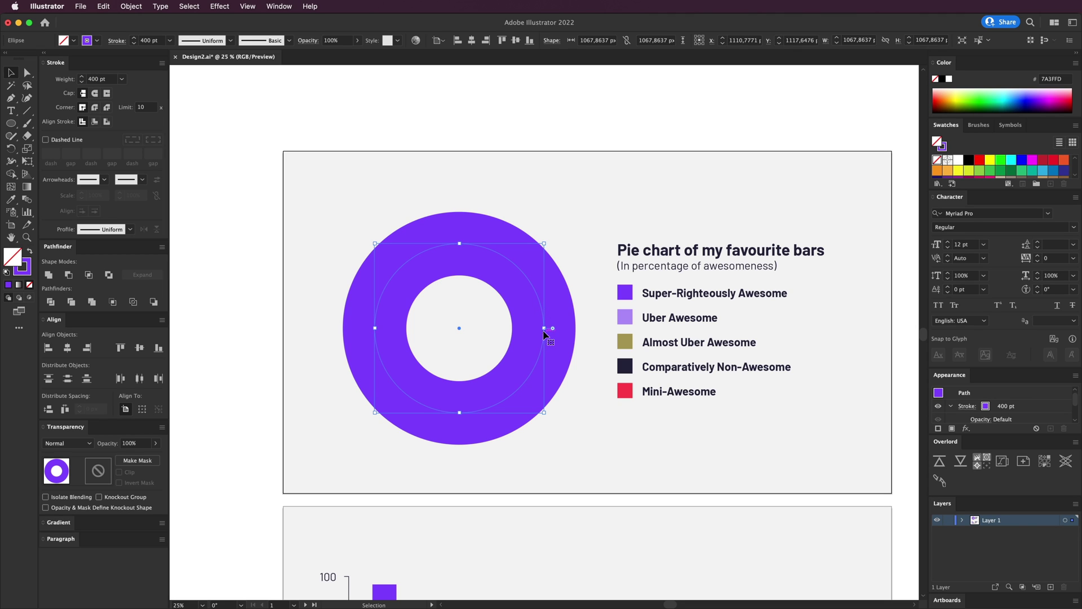
- Scale the ring down about its centre to about 825 wide and set its stroke weight to 500 pt
{"action": "left_click_drag", "start_coordinate": [544, 329], "coordinate": [524, 329]}
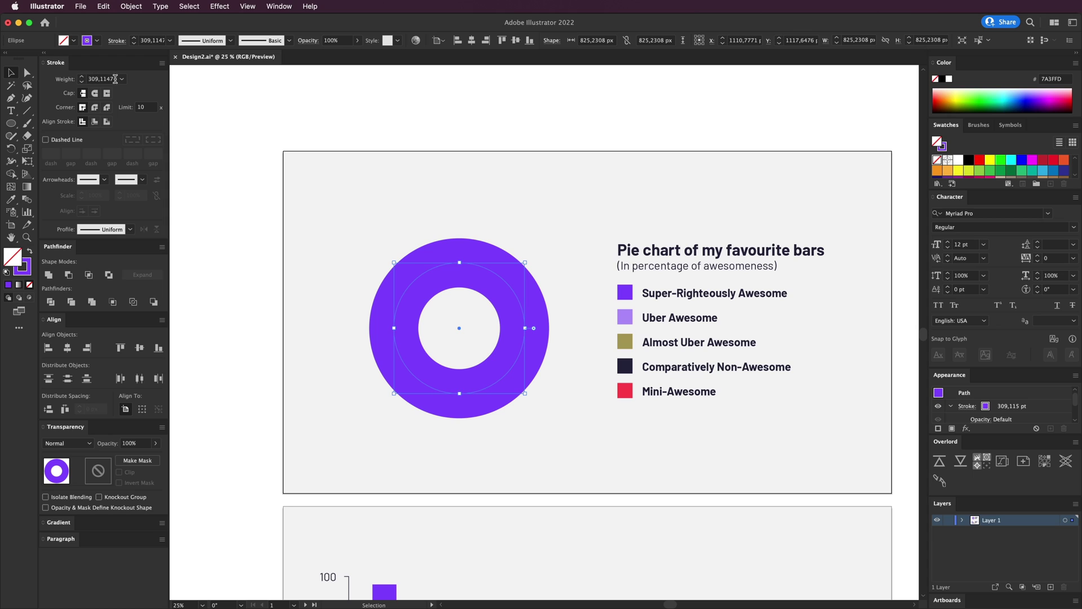
{"action": "left_click", "coordinate": [109, 78]}
{"action": "key", "text": "super+a"}
{"action": "type", "text": "500"}
{"action": "key", "text": "Return"}
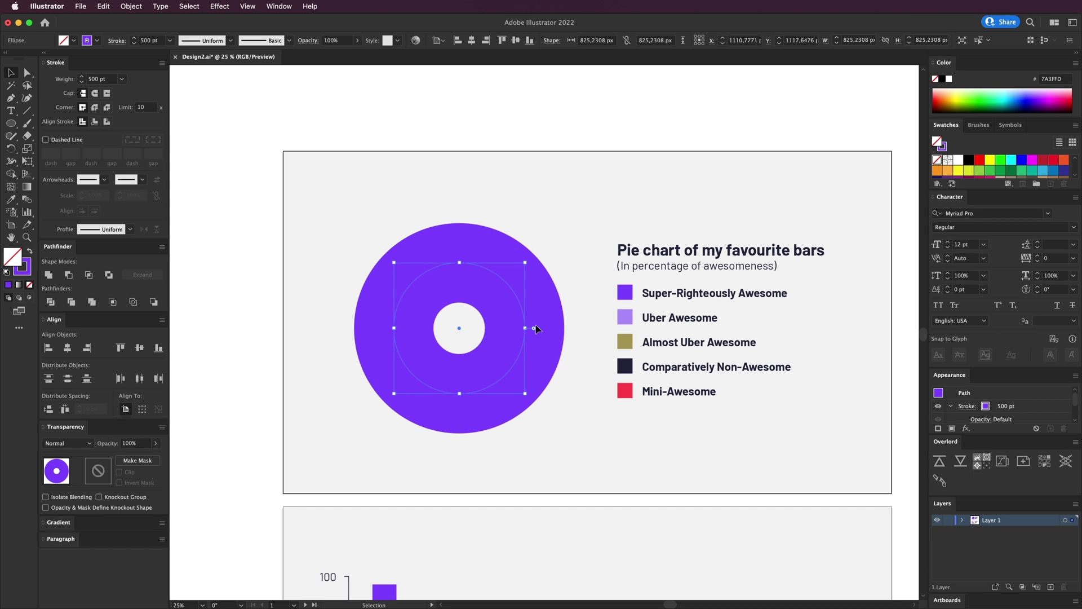
- Set the ring's stroke weight to 600 pt and scale it down about its centre to about 678 wide
{"action": "left_click", "coordinate": [99, 80]}
{"action": "type", "text": "600"}
{"action": "key", "text": "Return"}
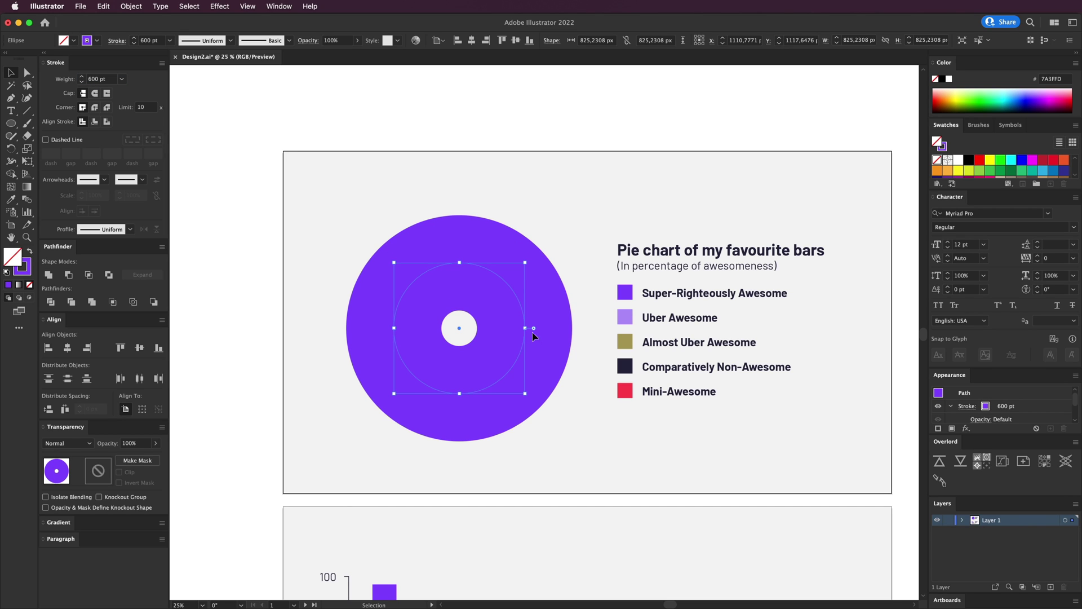
{"action": "left_click_drag", "start_coordinate": [533, 336], "coordinate": [513, 333]}
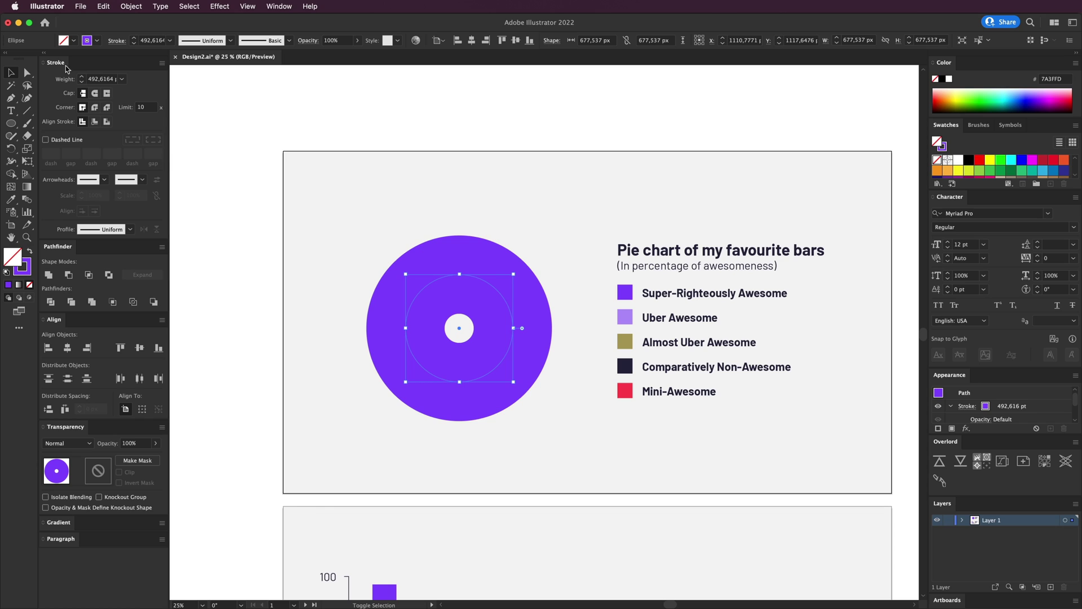
- Increase the ring's stroke weight to 660 pt to fill most of the centre hole
{"action": "left_click", "coordinate": [82, 77]}
{"action": "left_click", "coordinate": [83, 77]}
{"action": "left_click", "coordinate": [82, 77]}
{"action": "left_click", "coordinate": [82, 77]}
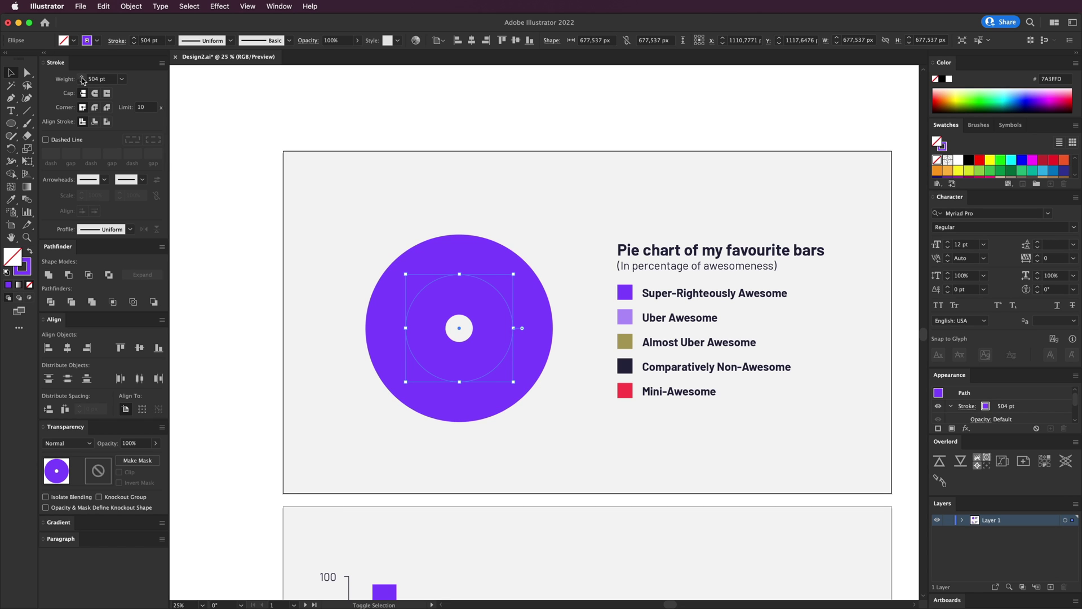
{"action": "left_click", "coordinate": [83, 77], "text": "shift"}
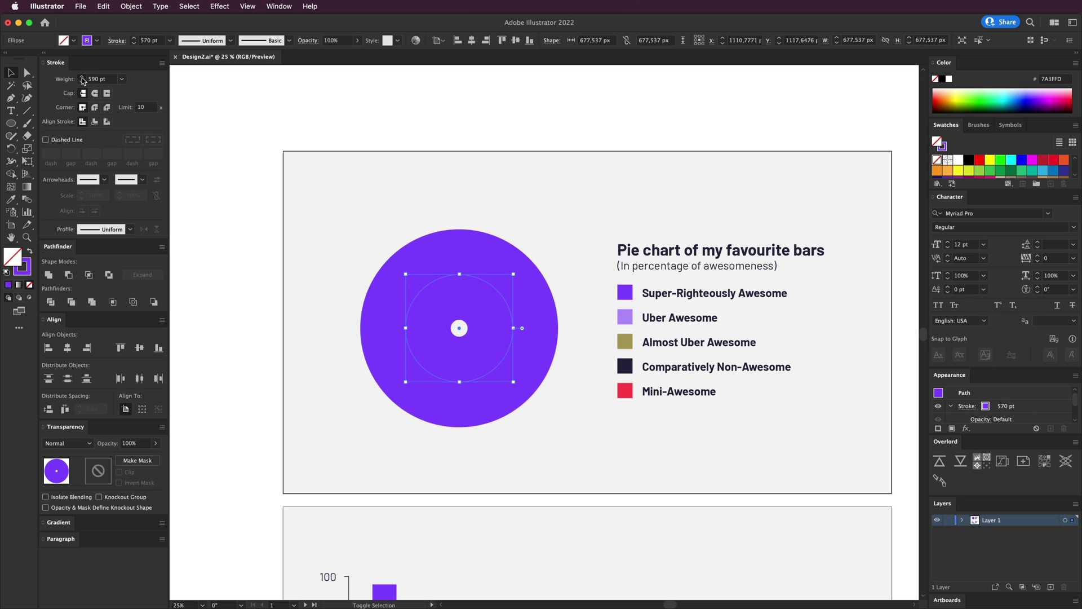
{"action": "left_click", "coordinate": [82, 77]}
{"action": "left_click", "coordinate": [82, 77]}
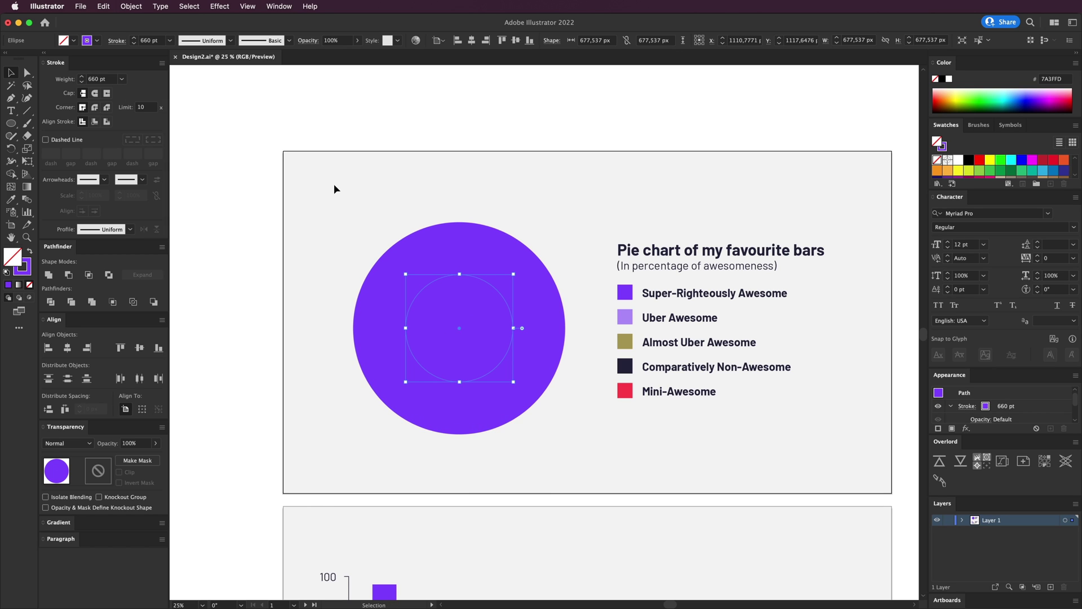
- Fine-tune the stroke weight up to 676 pt to close the tiny hole at the circle's centre, and deselect the circle
{"action": "key", "text": "super+equal"}
{"action": "key", "text": "super+equal"}
{"action": "key", "text": "super+equal"}
{"action": "key", "text": "super+equal"}
{"action": "key", "text": "super+equal"}
{"action": "key", "text": "super+equal"}
{"action": "key", "text": "super+equal"}
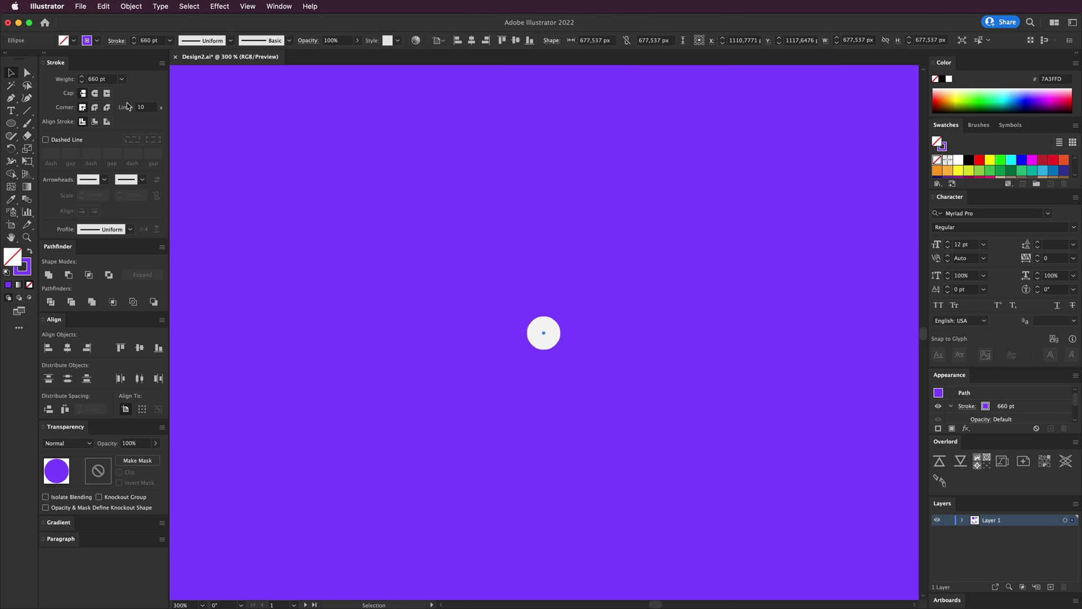
{"action": "left_click", "coordinate": [82, 77]}
{"action": "left_click", "coordinate": [82, 77]}
{"action": "left_click", "coordinate": [82, 77]}
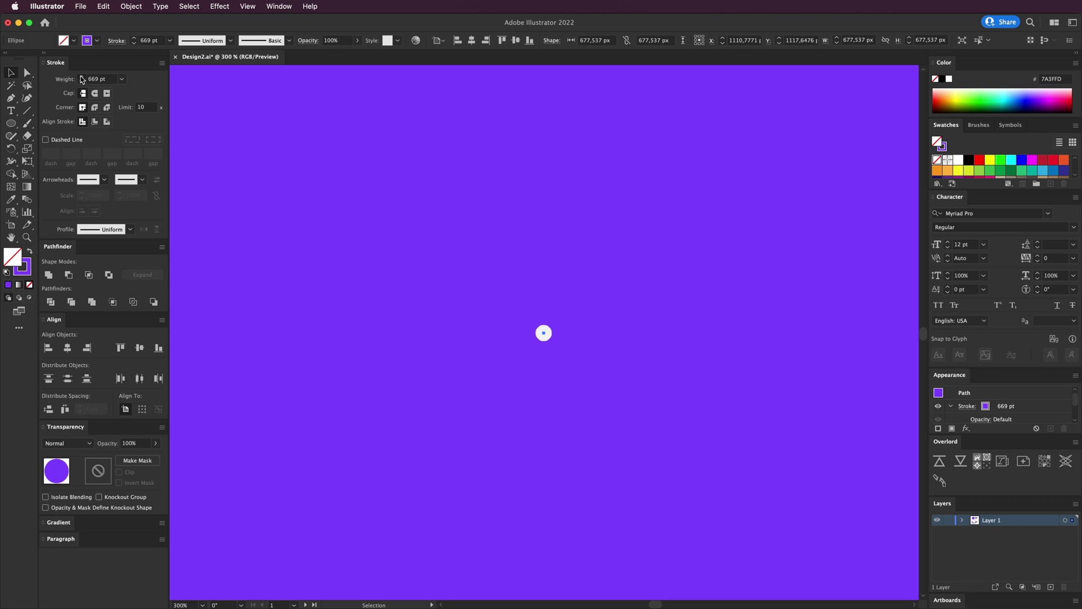
{"action": "left_click", "coordinate": [82, 77]}
{"action": "left_click", "coordinate": [82, 77]}
{"action": "left_click", "coordinate": [82, 77]}
{"action": "key", "text": "super+minus"}
{"action": "key", "text": "super+minus"}
{"action": "key", "text": "super+minus"}
{"action": "key", "text": "super+minus"}
{"action": "key", "text": "super+minus"}
{"action": "key", "text": "super+minus"}
{"action": "key", "text": "super+minus"}
{"action": "left_click", "coordinate": [350, 215]}
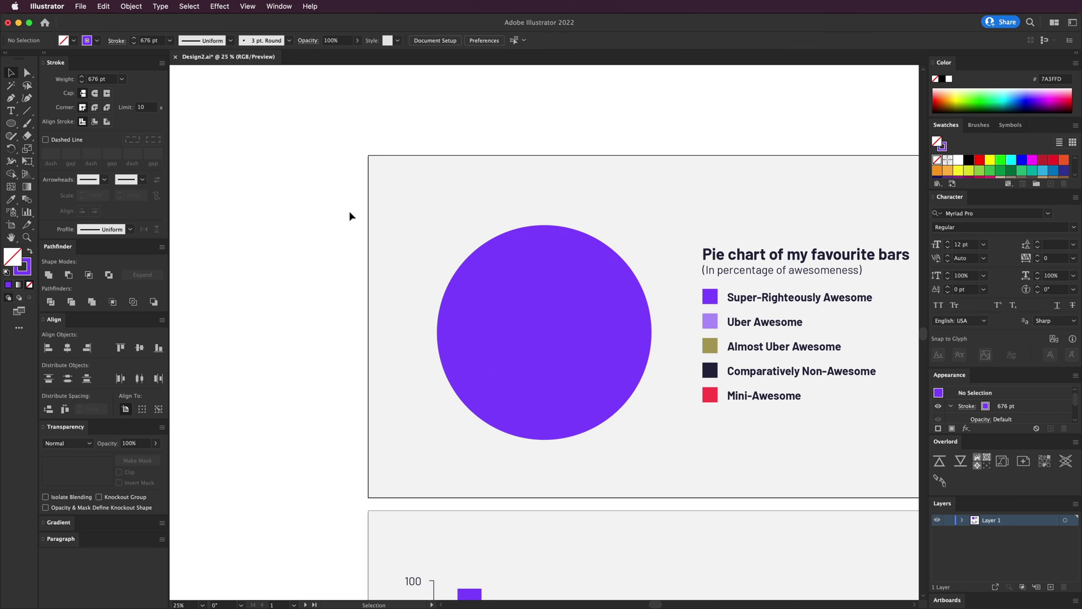
- Select the finished stroke-only circle and switch to the pie chart composition in After Effects
{"action": "scroll", "coordinate": [492, 283], "scroll_direction": "down", "scroll_amount": 2}
{"action": "scroll", "coordinate": [535, 314], "scroll_direction": "right", "scroll_amount": 2}
{"action": "left_click_drag", "start_coordinate": [388, 201], "coordinate": [533, 336]}
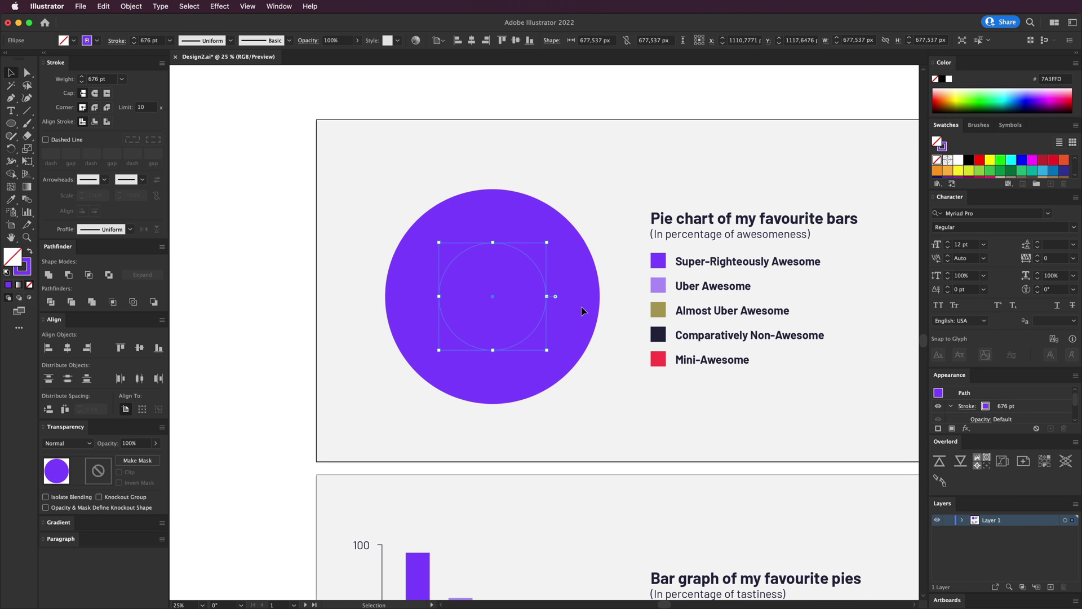
{"action": "key", "text": "super+Tab"}
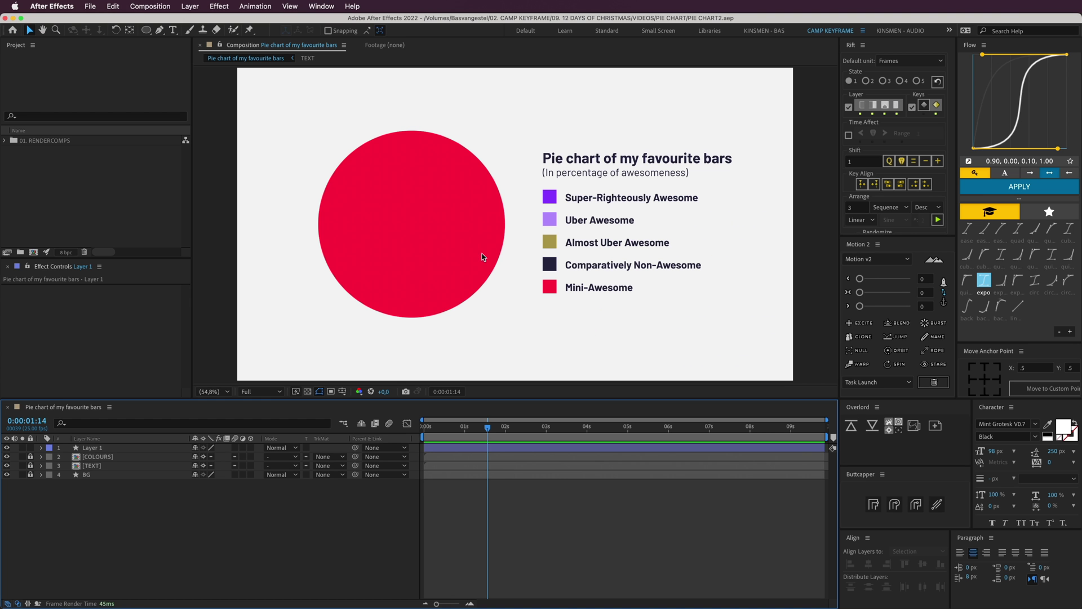
- Add Trim Paths to the red circle's shape layer and expose its properties
{"action": "left_click", "coordinate": [427, 247]}
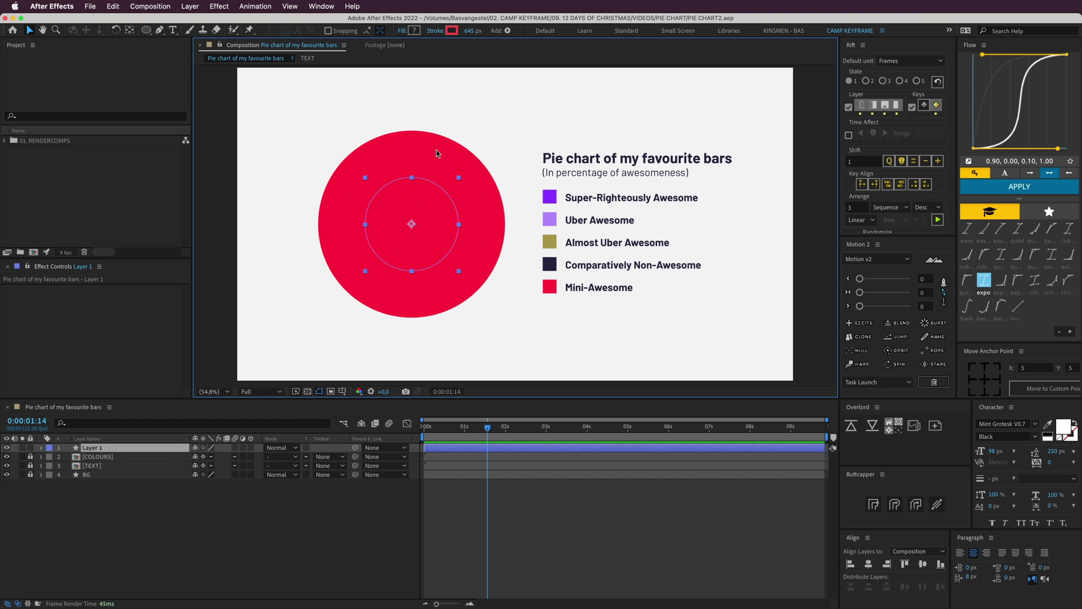
{"action": "left_click_drag", "start_coordinate": [437, 150], "coordinate": [446, 160]}
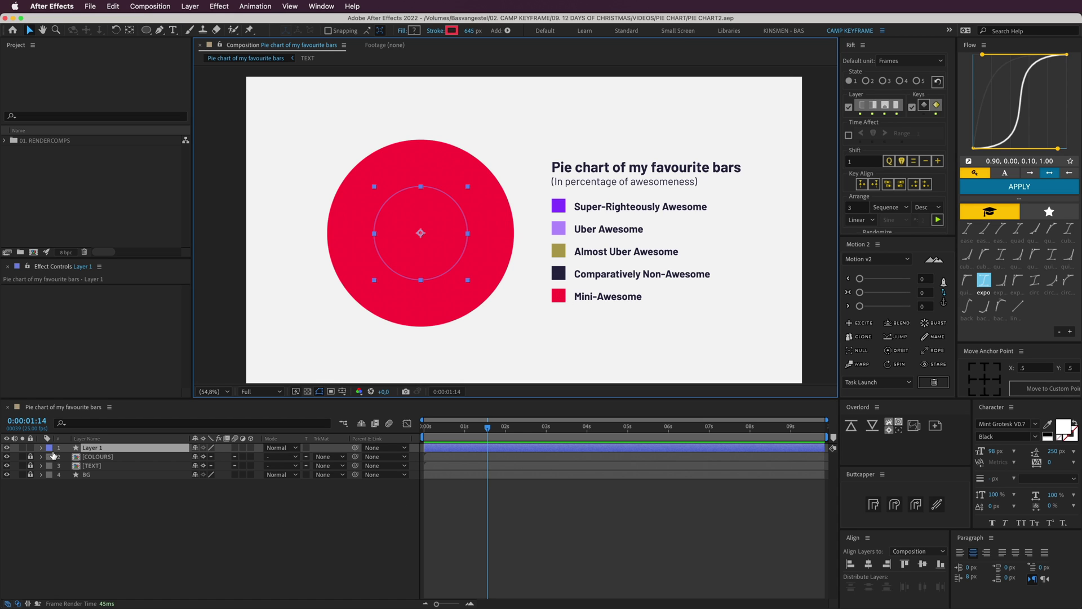
{"action": "left_click", "coordinate": [40, 448]}
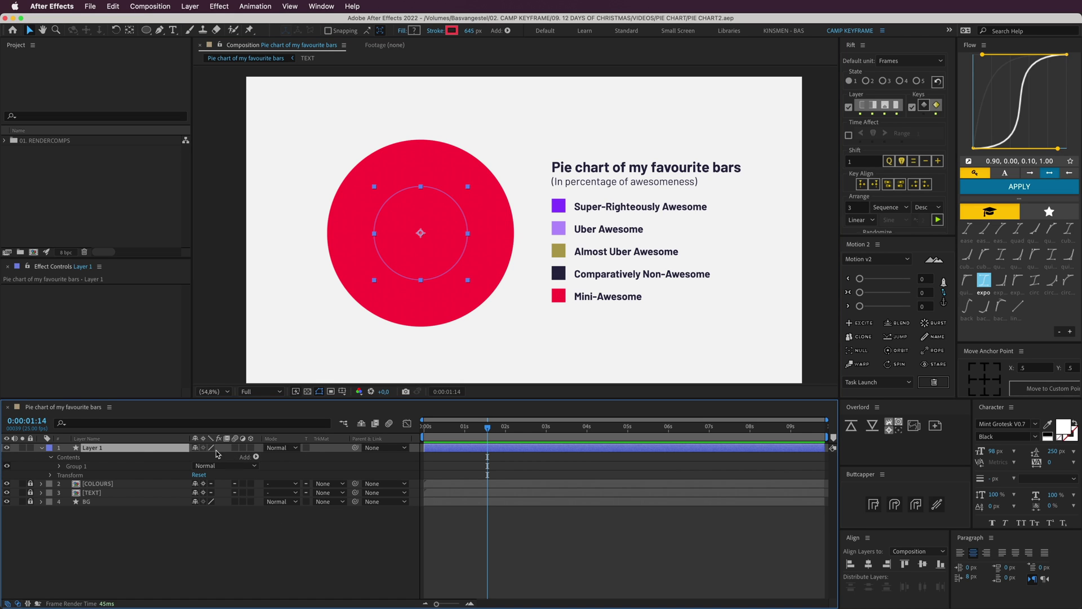
{"action": "left_click", "coordinate": [256, 458]}
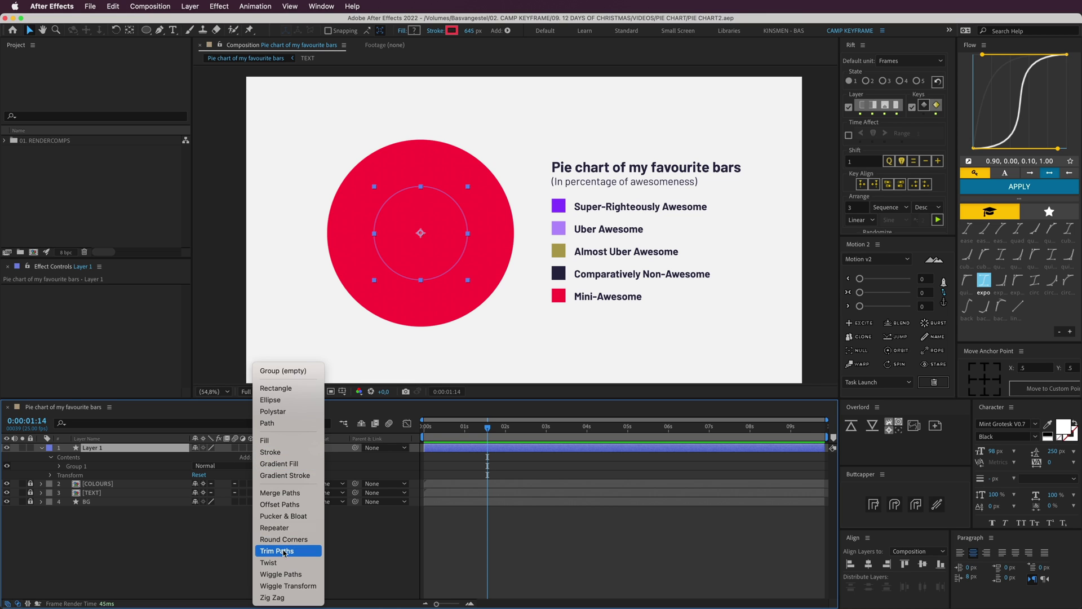
{"action": "left_click", "coordinate": [285, 552]}
{"action": "left_click", "coordinate": [59, 475]}
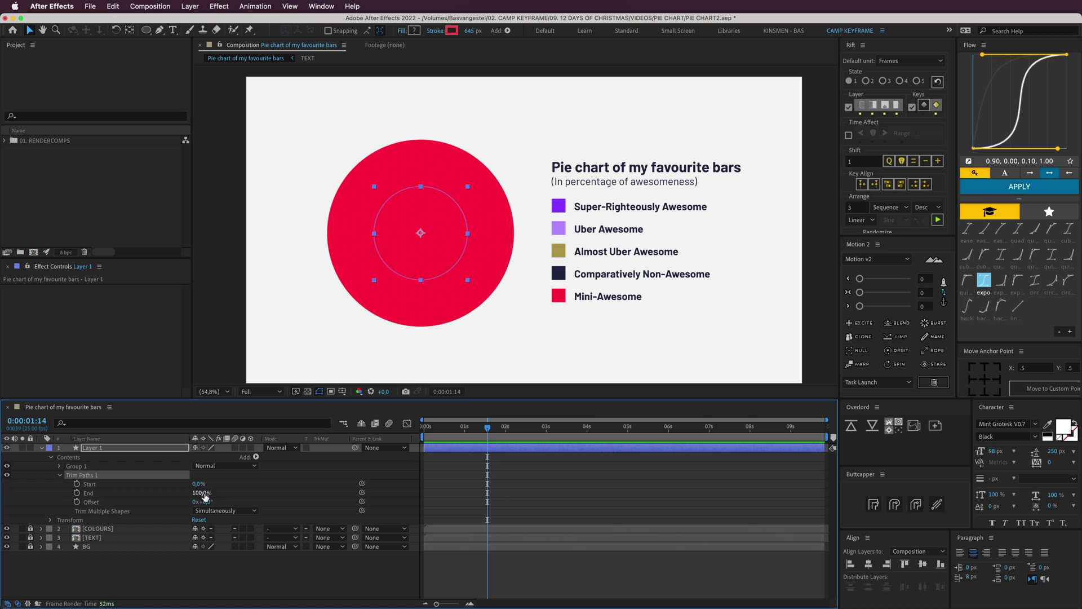
- Keyframe the Trim Paths End value from 0% at 0:00:01:14 to 100% at 0:00:02:11
{"action": "left_click_drag", "start_coordinate": [207, 493], "coordinate": [144, 492]}
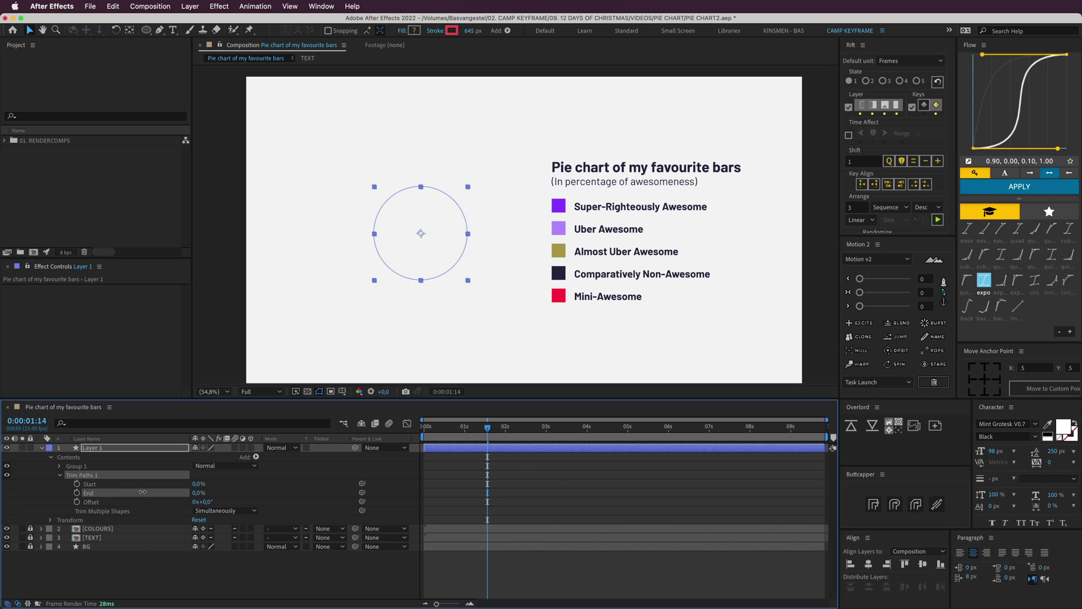
{"action": "left_click", "coordinate": [77, 492]}
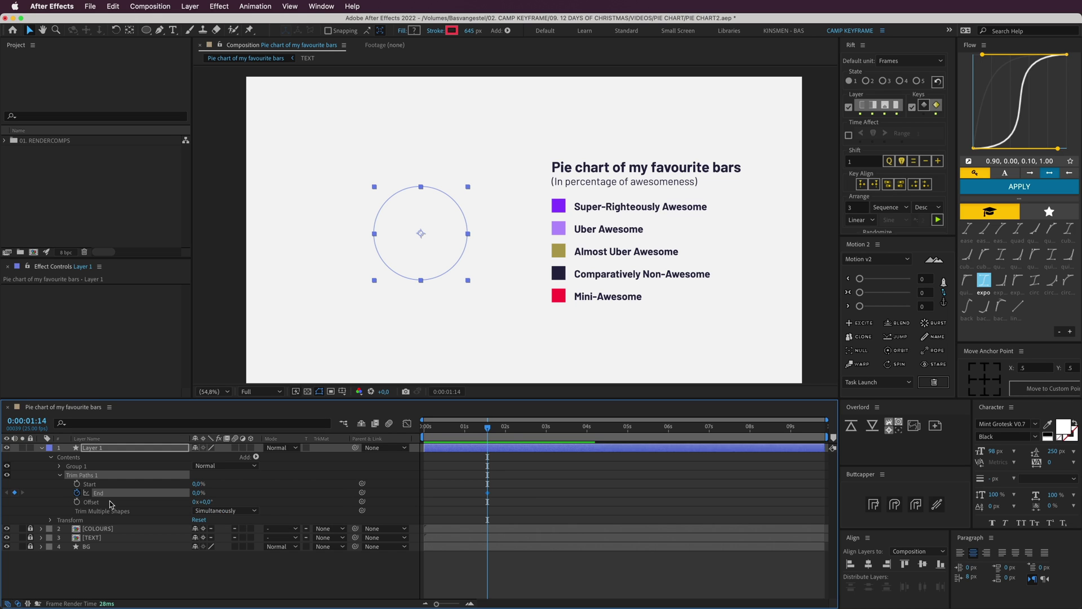
{"action": "left_click", "coordinate": [523, 427]}
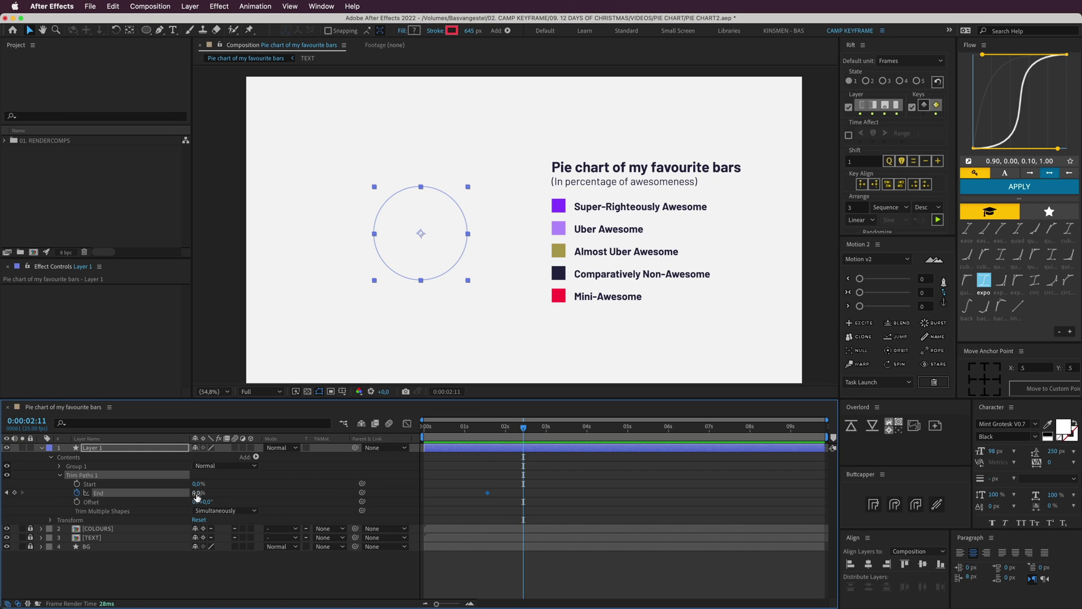
{"action": "left_click_drag", "start_coordinate": [197, 493], "coordinate": [259, 495]}
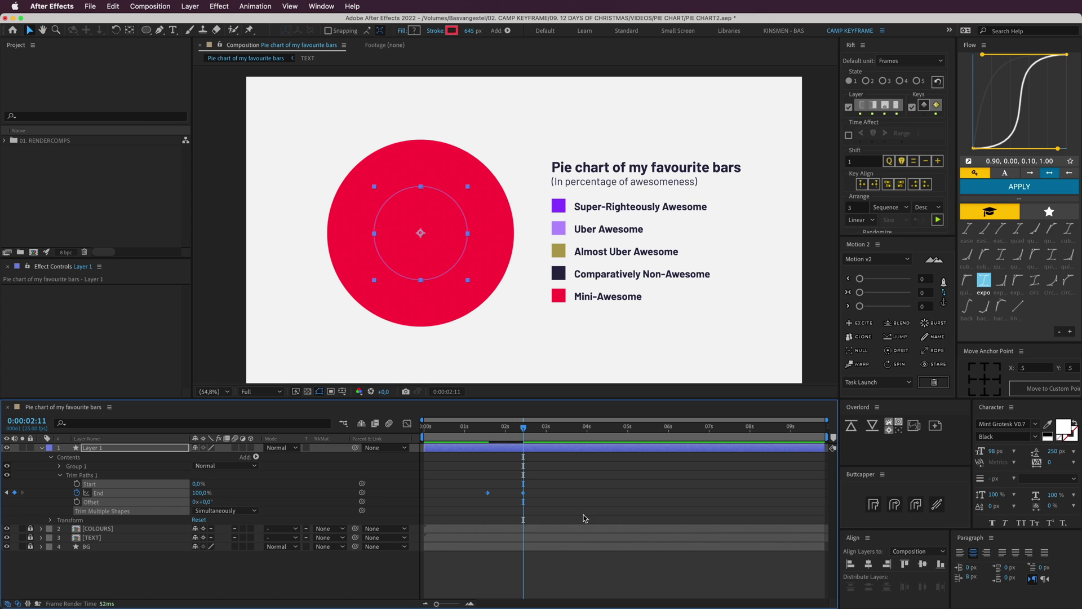
- Apply Easy Ease to both Trim Paths End keyframes
{"action": "right_click", "coordinate": [488, 494]}
{"action": "mouse_move", "coordinate": [543, 589]}
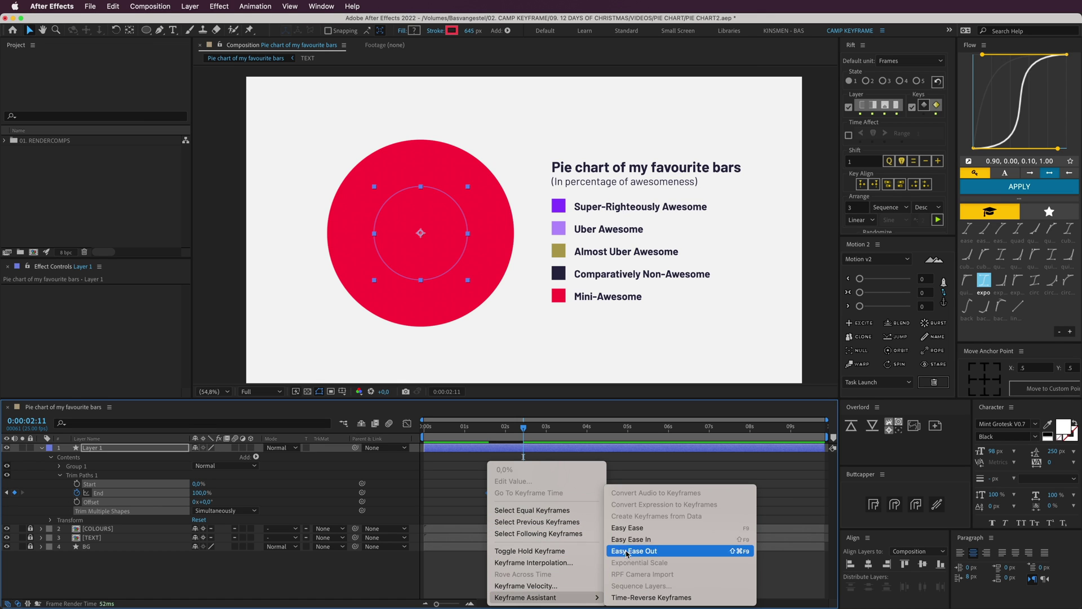
{"action": "left_click", "coordinate": [653, 523]}
- Shape the End speed curve into a sharp central peak by extending both keyframes' influence, and preview the animation from 0:00:01:10
{"action": "left_click", "coordinate": [407, 423]}
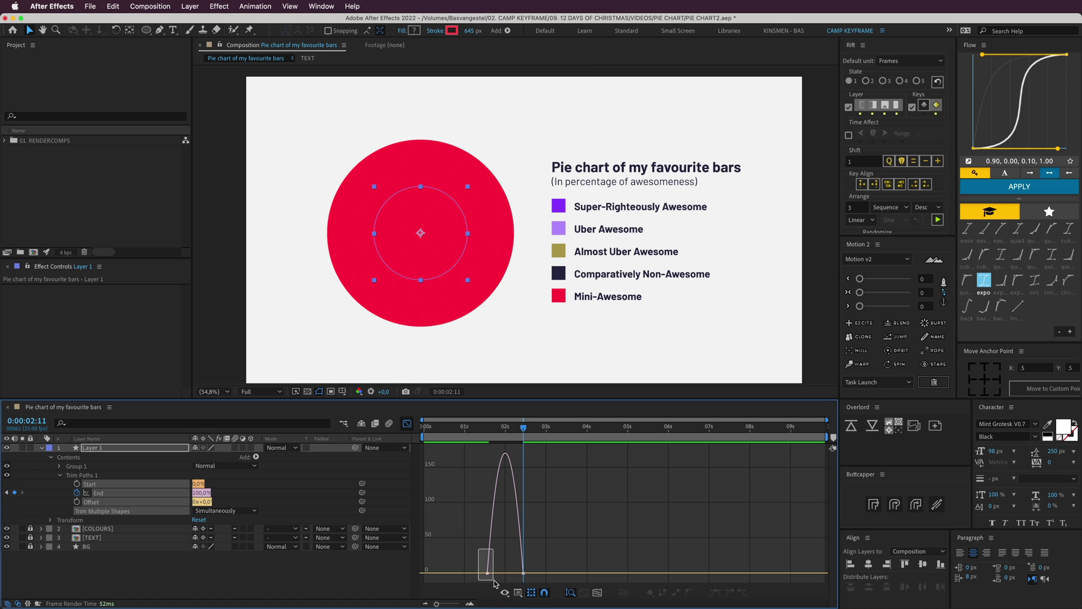
{"action": "left_click_drag", "start_coordinate": [499, 573], "coordinate": [507, 574]}
{"action": "left_click_drag", "start_coordinate": [518, 573], "coordinate": [506, 574]}
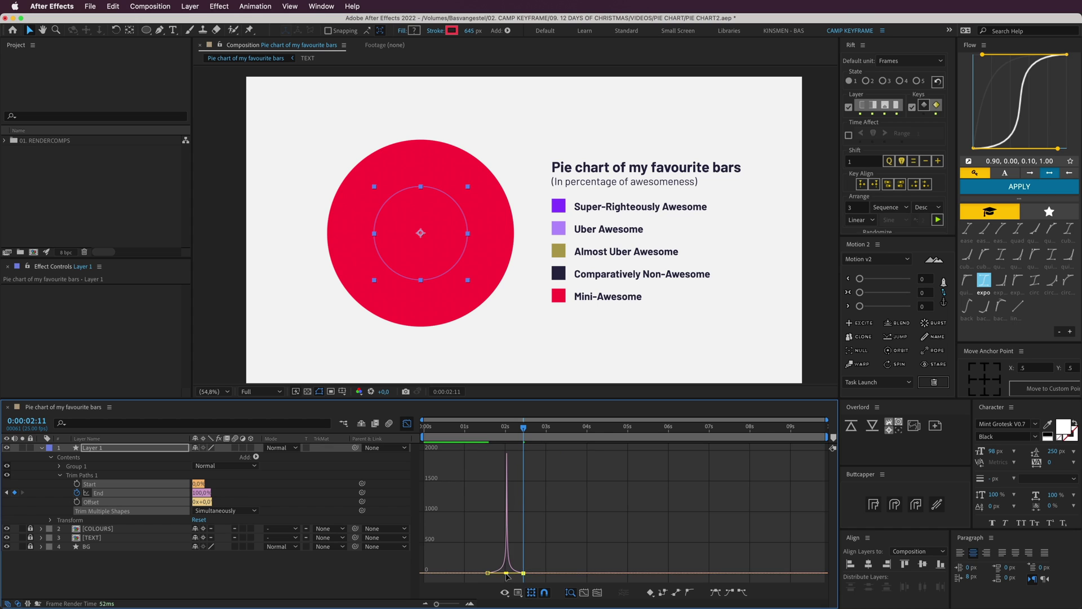
{"action": "left_click", "coordinate": [407, 423]}
{"action": "left_click", "coordinate": [481, 427]}
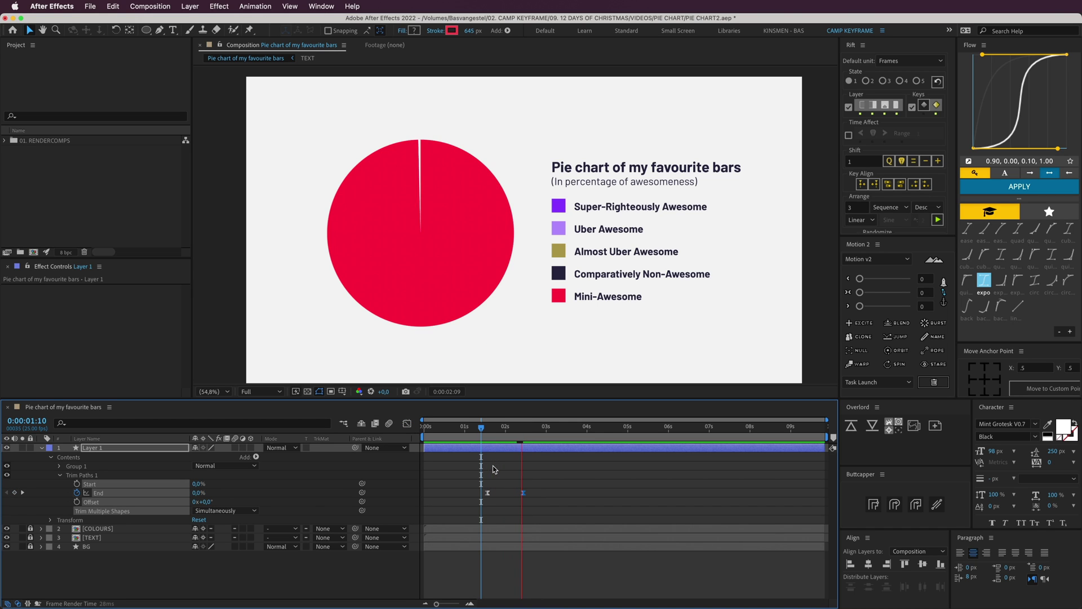
- Soften the sharp central peak of the Trim Paths End speed curve by reducing keyframe influence, and preview the animation
{"action": "key", "text": "space"}
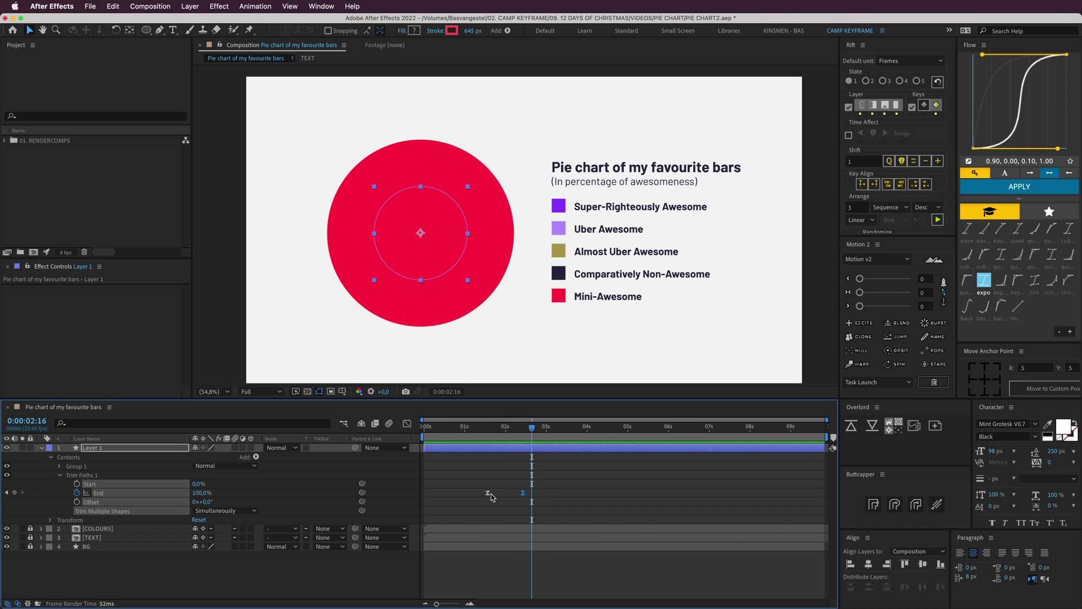
{"action": "left_click", "coordinate": [407, 423]}
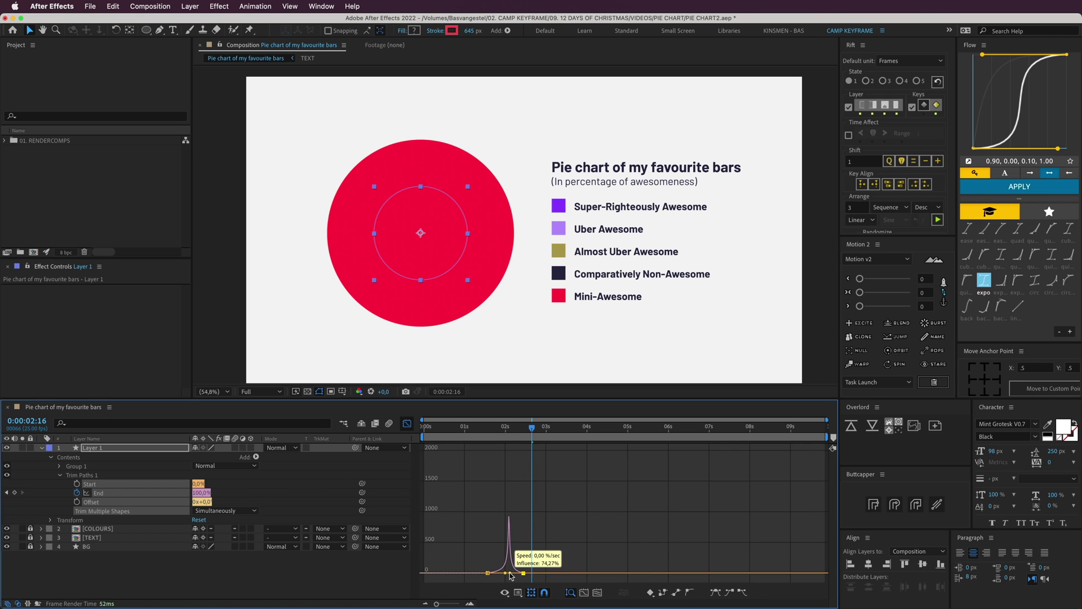
{"action": "left_click_drag", "start_coordinate": [509, 573], "coordinate": [502, 573]}
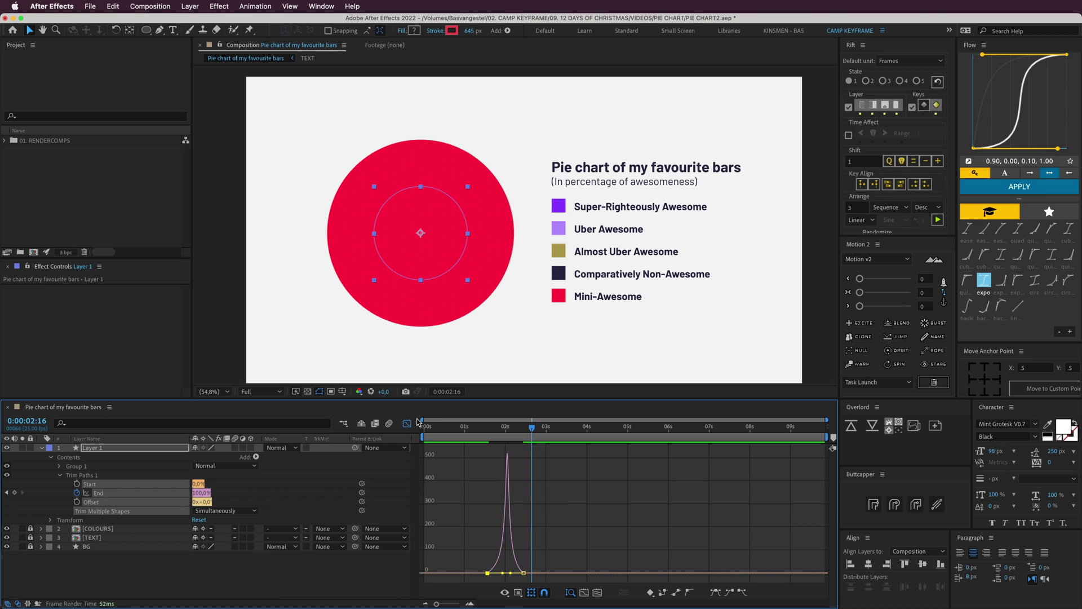
{"action": "left_click", "coordinate": [407, 423]}
{"action": "key", "text": "space"}
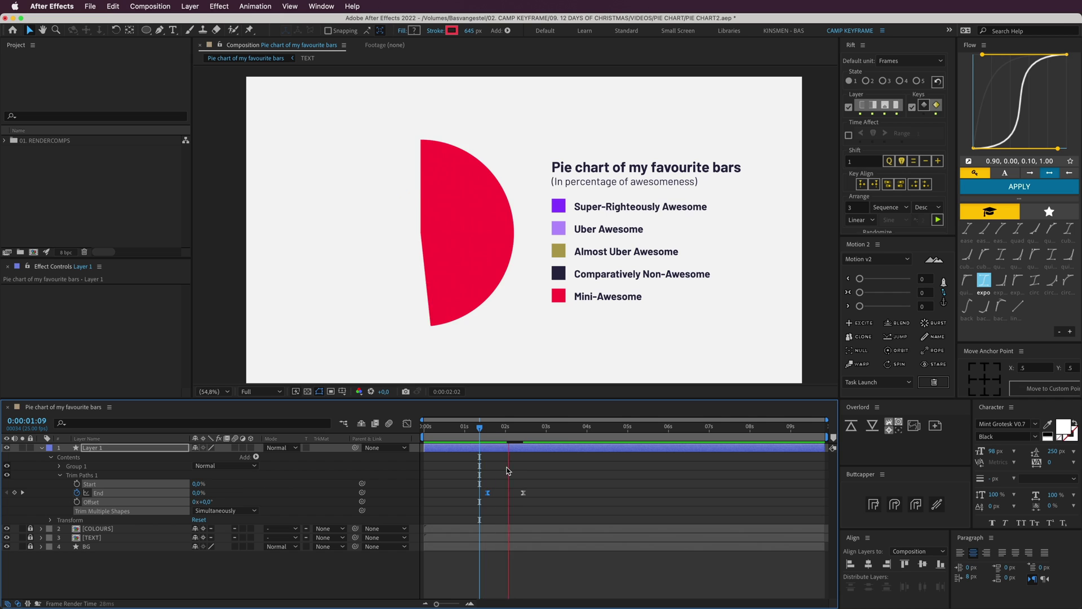
{"action": "key", "text": "space"}
- Trim the start of Layer 1 to 0:00:01:14, at its first Trim Paths End keyframe
{"action": "left_click", "coordinate": [514, 465]}
{"action": "left_click", "coordinate": [487, 430]}
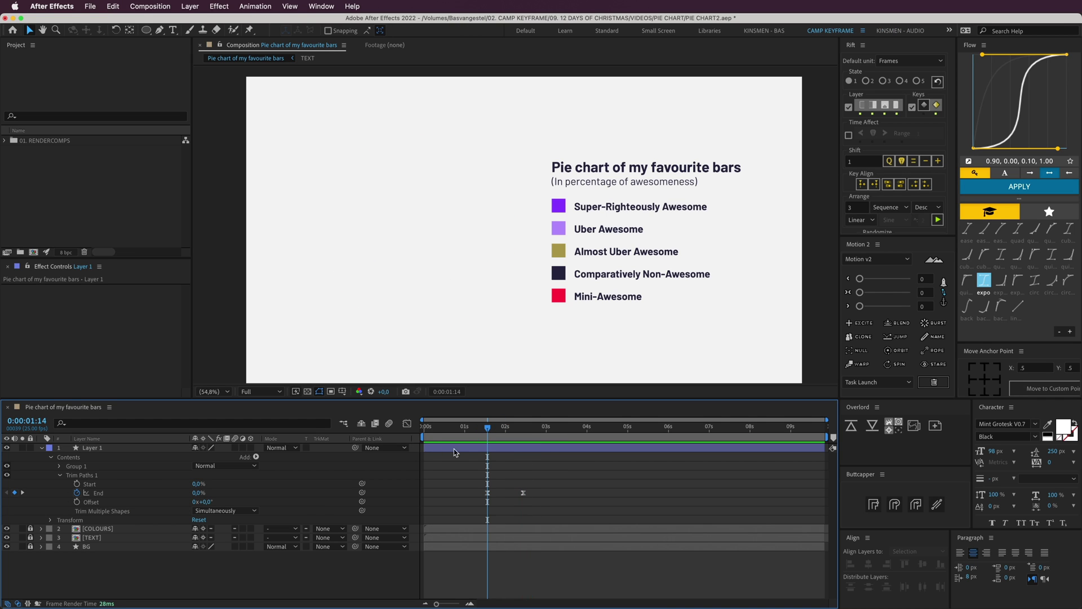
{"action": "left_click_drag", "start_coordinate": [425, 448], "coordinate": [487, 448]}
{"action": "left_click", "coordinate": [506, 461]}
- At 0:00:02:11, duplicate Layer 1 and sample the dark Comparatively Non-Awesome swatch (22223A) as the copy's stroke colour
{"action": "left_click", "coordinate": [505, 450]}
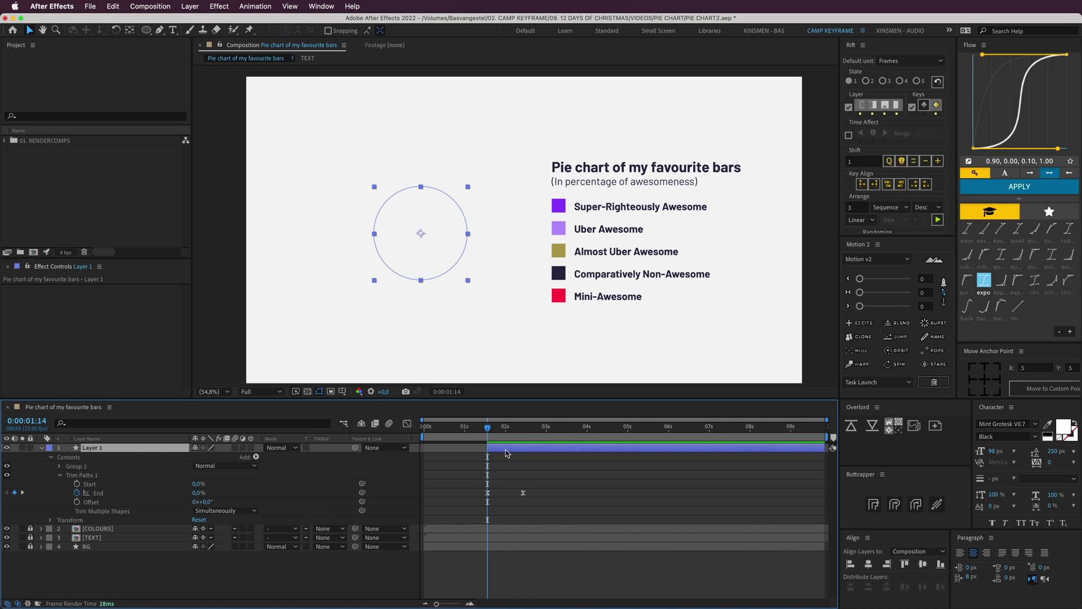
{"action": "left_click", "coordinate": [523, 432]}
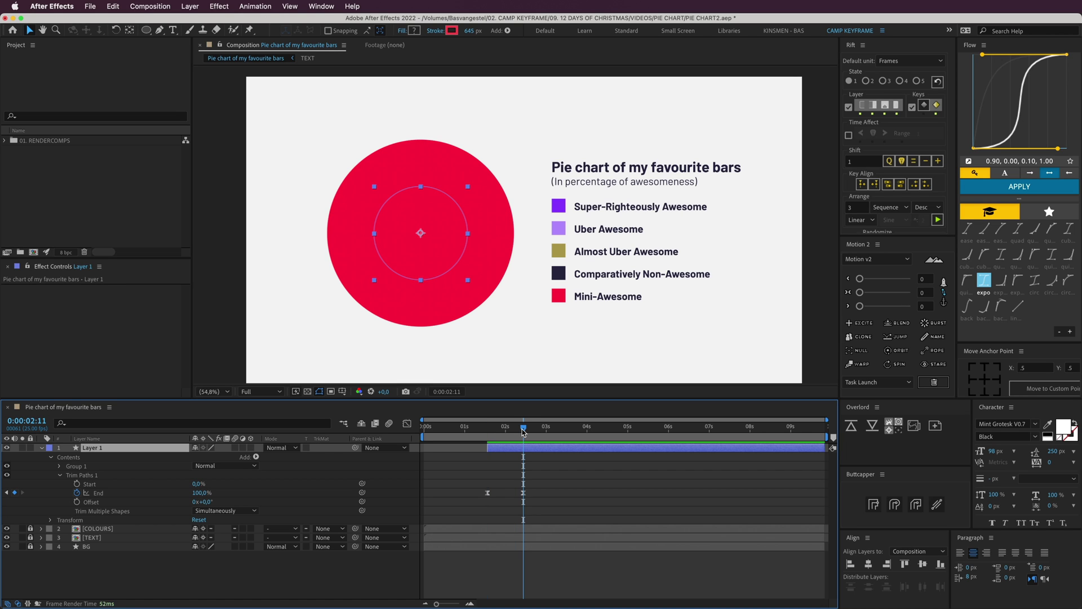
{"action": "key", "text": "ctrl+d"}
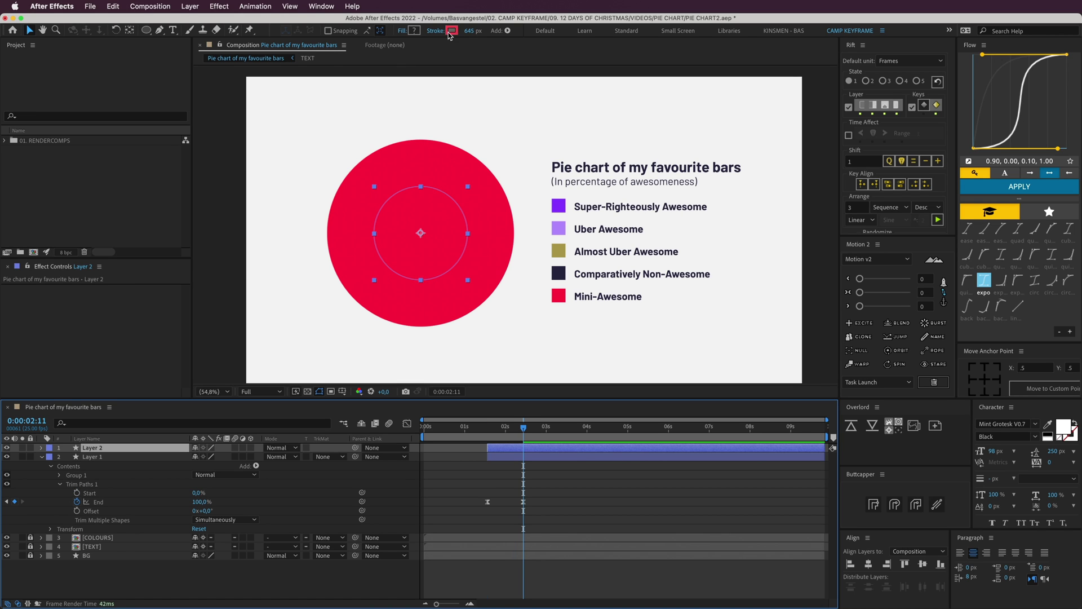
{"action": "left_click", "coordinate": [452, 30]}
{"action": "left_click", "coordinate": [250, 156]}
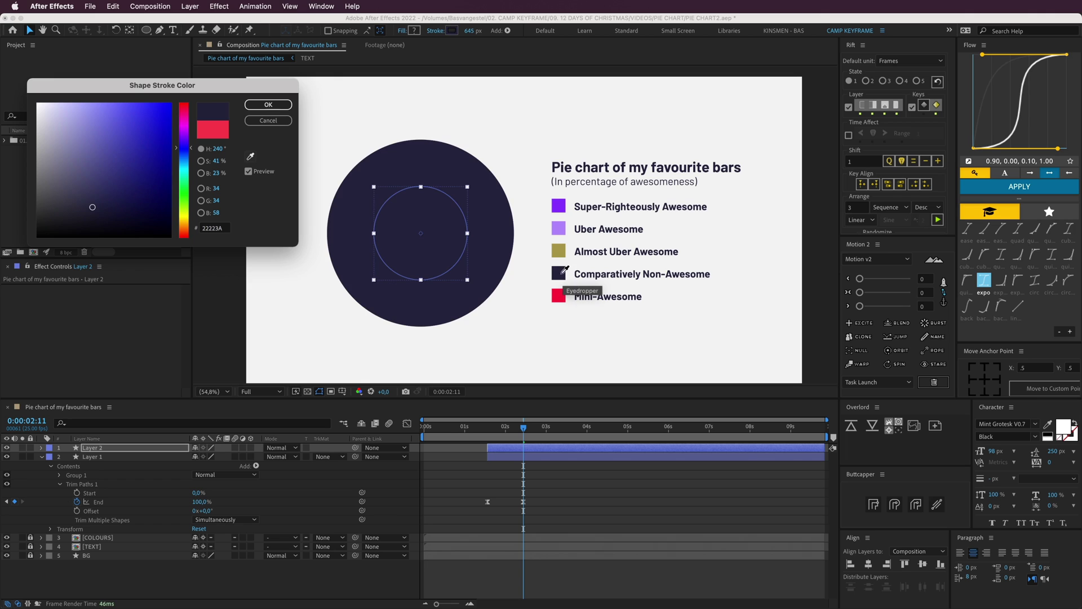
{"action": "left_click", "coordinate": [558, 275]}
{"action": "key", "text": "Return"}
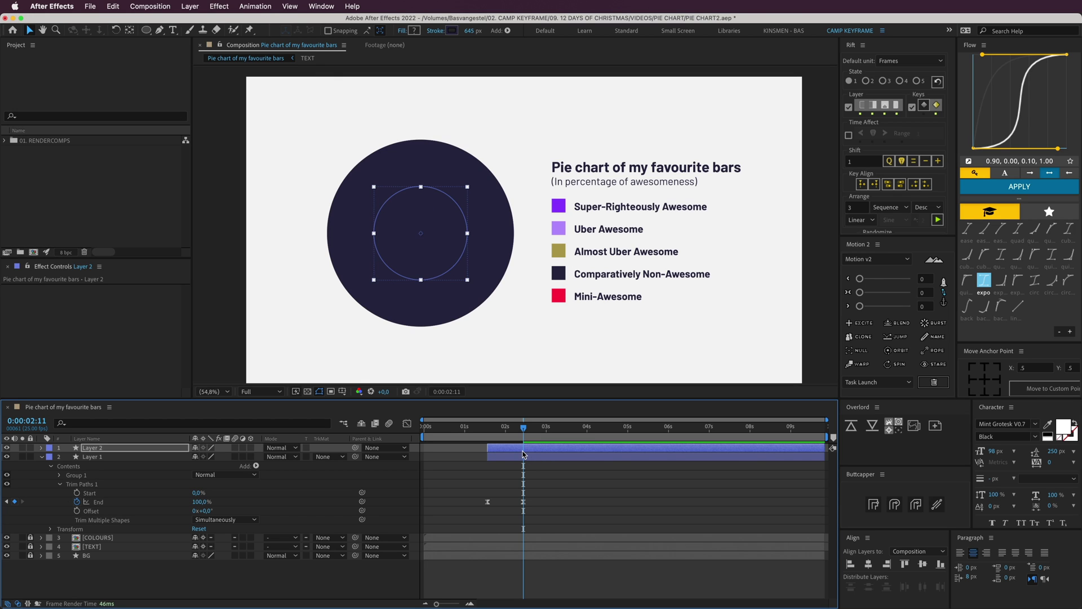
- Reveal Layer 2's keyframes and set its Trim Paths End value at 0:00:02:11 to 95%
{"action": "key", "text": "u"}
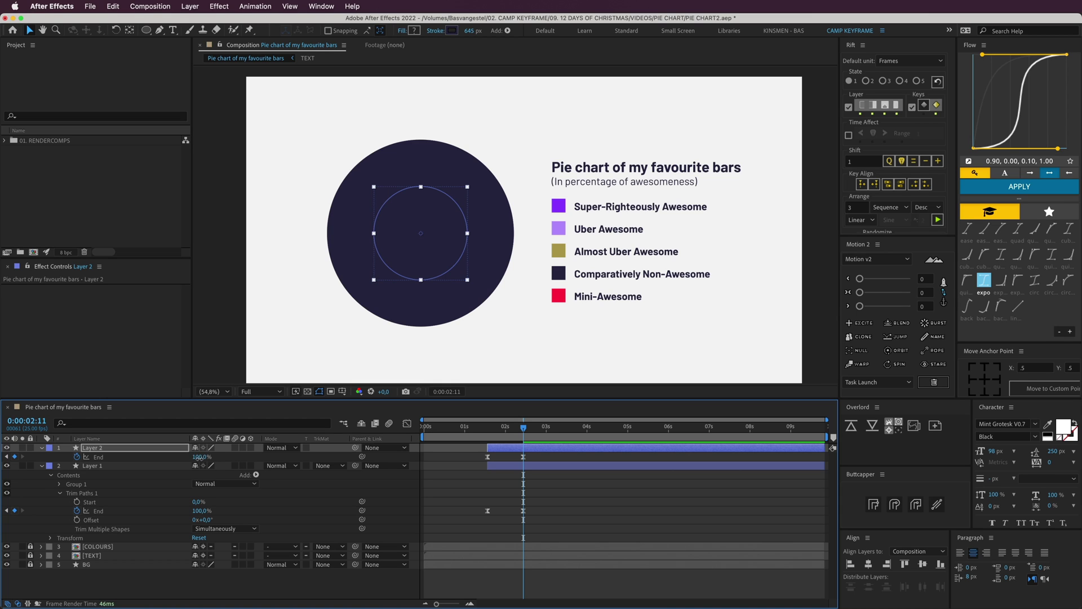
{"action": "left_click_drag", "start_coordinate": [200, 458], "coordinate": [198, 458]}
{"action": "left_click", "coordinate": [199, 458]}
{"action": "key", "text": "Return"}
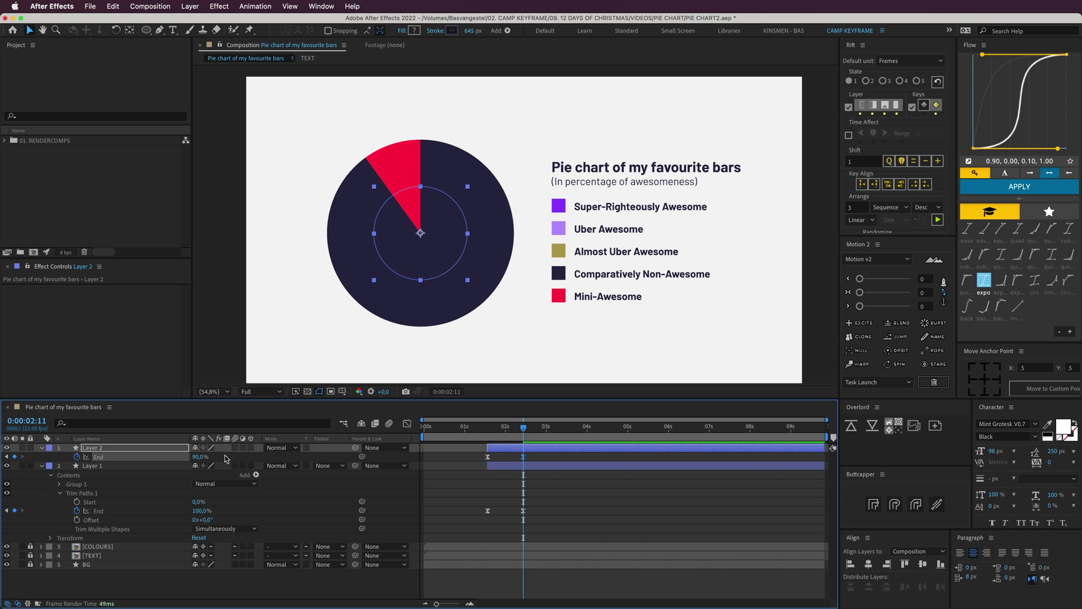
{"action": "left_click", "coordinate": [199, 457]}
{"action": "type", "text": "95"}
{"action": "key", "text": "Return"}
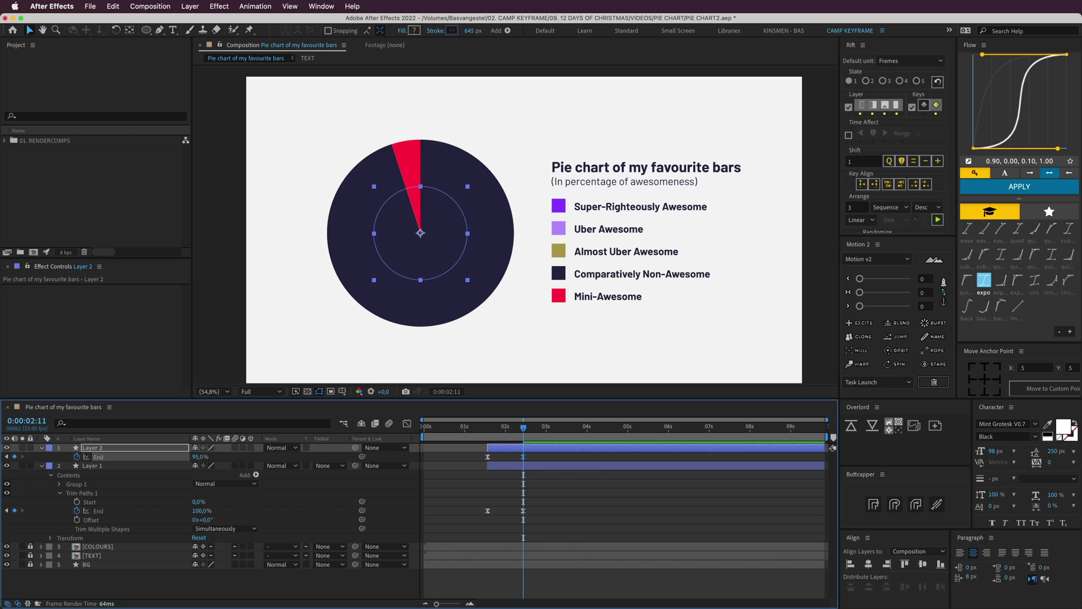
{"action": "left_click", "coordinate": [466, 456]}
{"action": "left_click_drag", "start_coordinate": [466, 453], "coordinate": [533, 461]}
{"action": "left_click", "coordinate": [515, 449]}
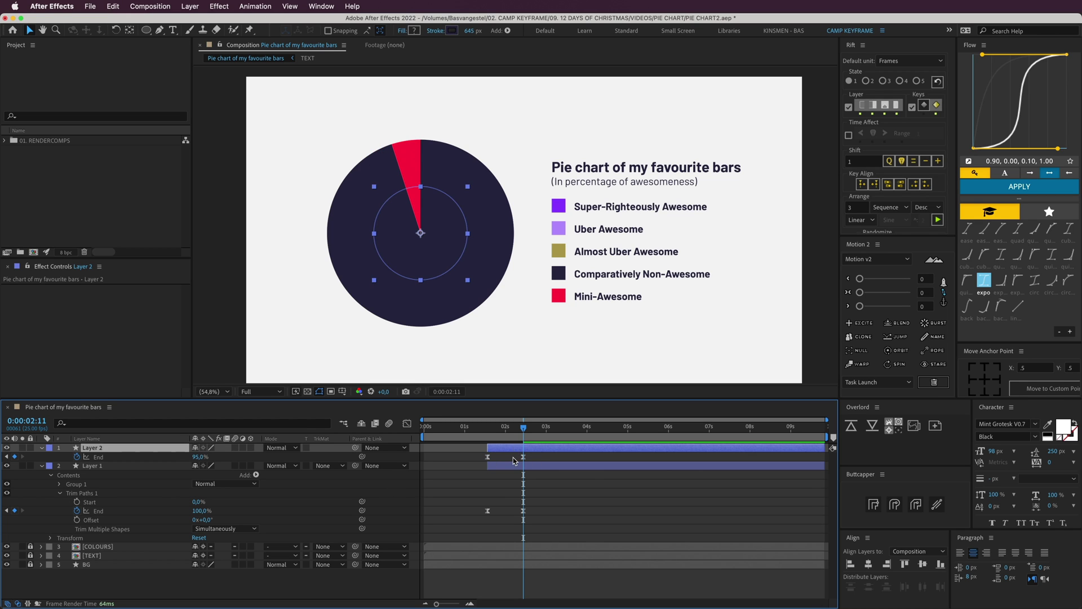
{"action": "left_click", "coordinate": [513, 457]}
{"action": "left_click", "coordinate": [512, 448]}
{"action": "left_click", "coordinate": [477, 483]}
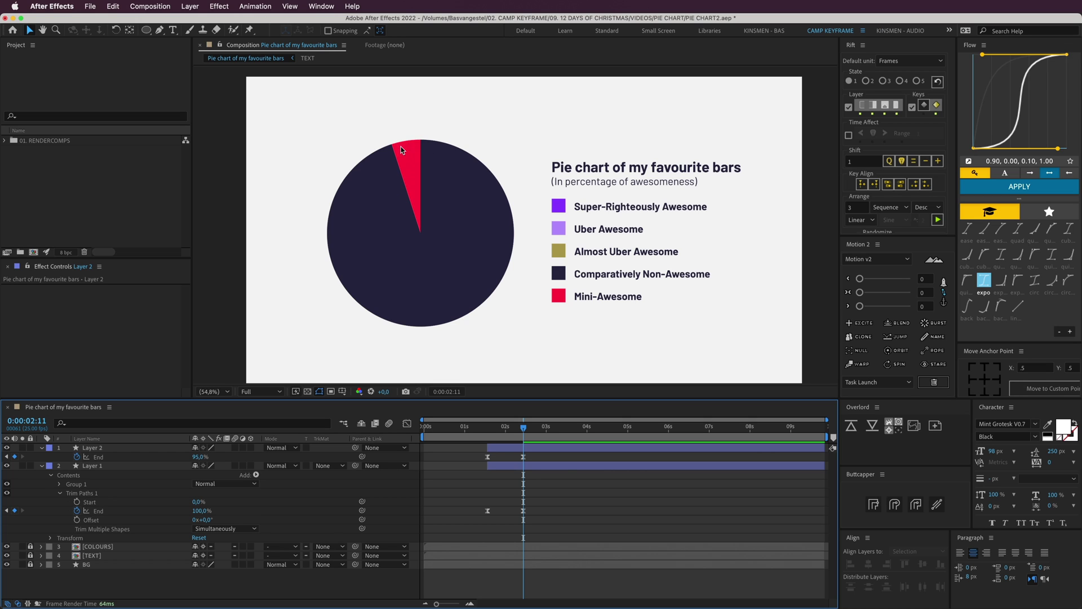
- Duplicate Layer 2 and lower the copy's Trim Paths End value at 0:00:02:11 to 85%
{"action": "left_click", "coordinate": [517, 451]}
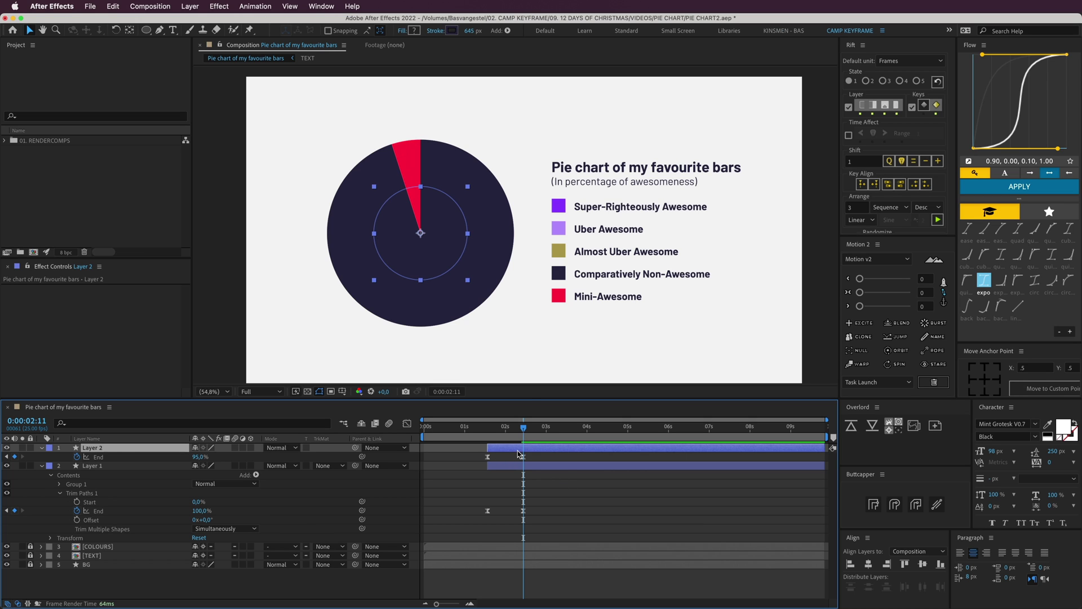
{"action": "key", "text": "super+d"}
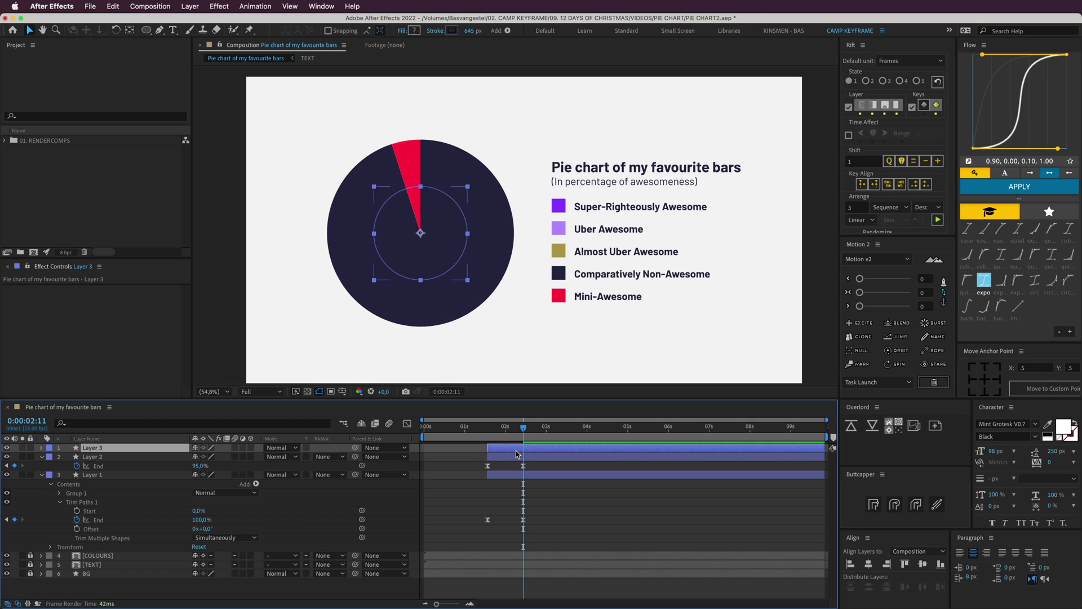
{"action": "key", "text": "u"}
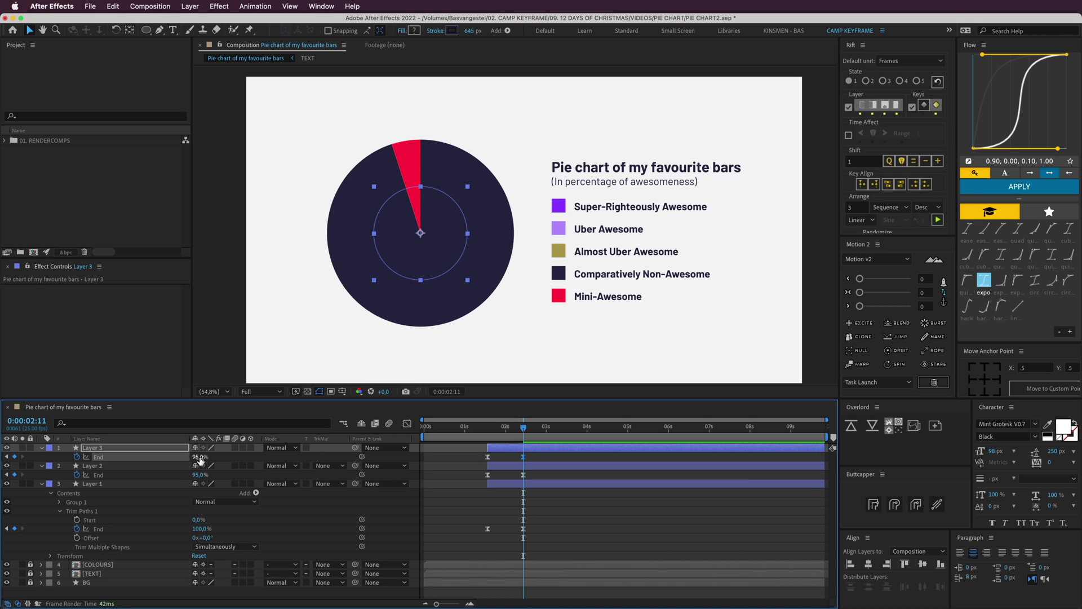
{"action": "left_click_drag", "start_coordinate": [199, 457], "coordinate": [194, 456]}
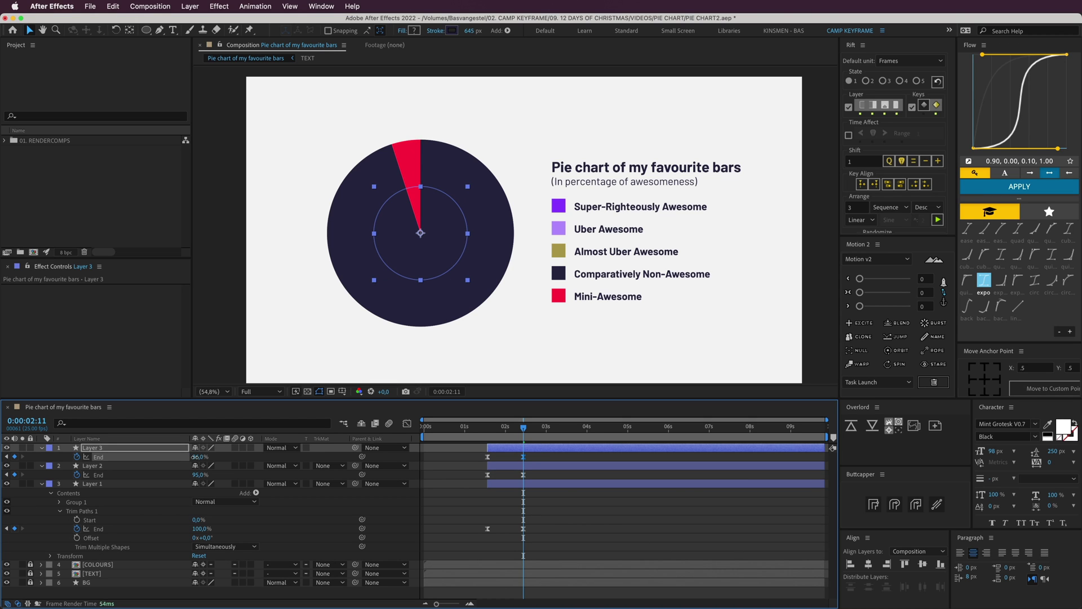
- Recolour Layer 3's stroke with the olive sampled from the Almost Uber Awesome swatch (A49551)
{"action": "left_click", "coordinate": [451, 30]}
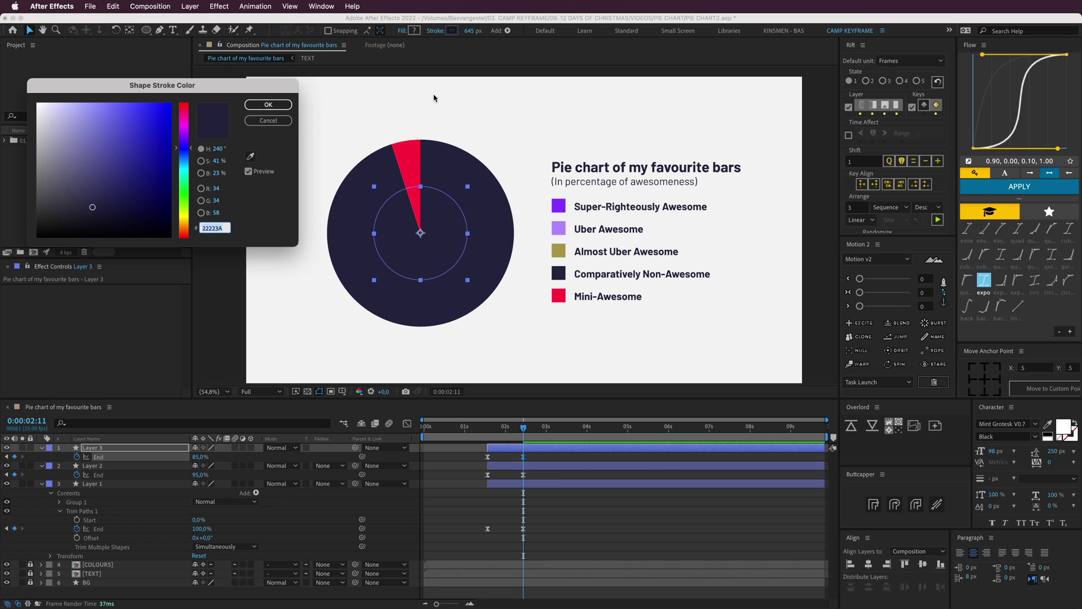
{"action": "left_click", "coordinate": [250, 157]}
{"action": "left_click", "coordinate": [558, 252]}
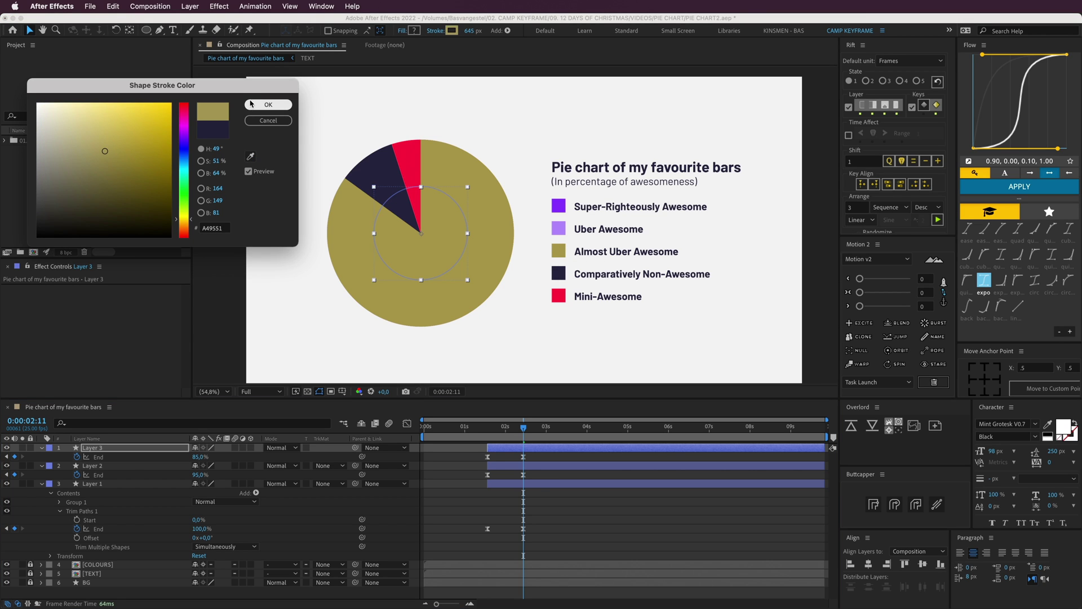
{"action": "left_click", "coordinate": [268, 104]}
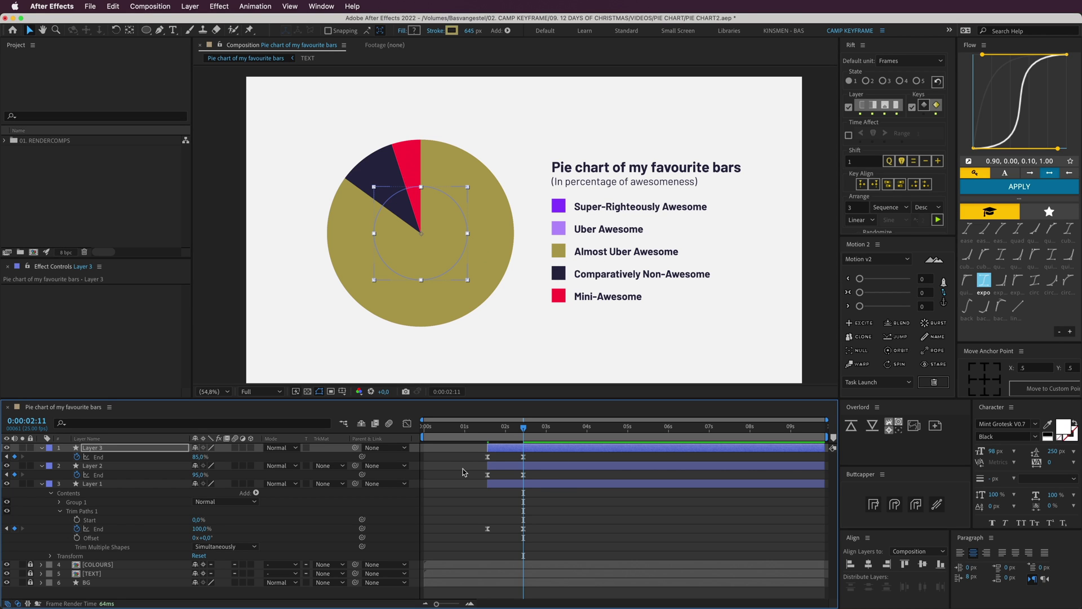
- Set Layer 3's Trim Paths End value at 0:00:02:11 to 75%
{"action": "left_click", "coordinate": [196, 456]}
{"action": "type", "text": "75"}
{"action": "key", "text": "Return"}
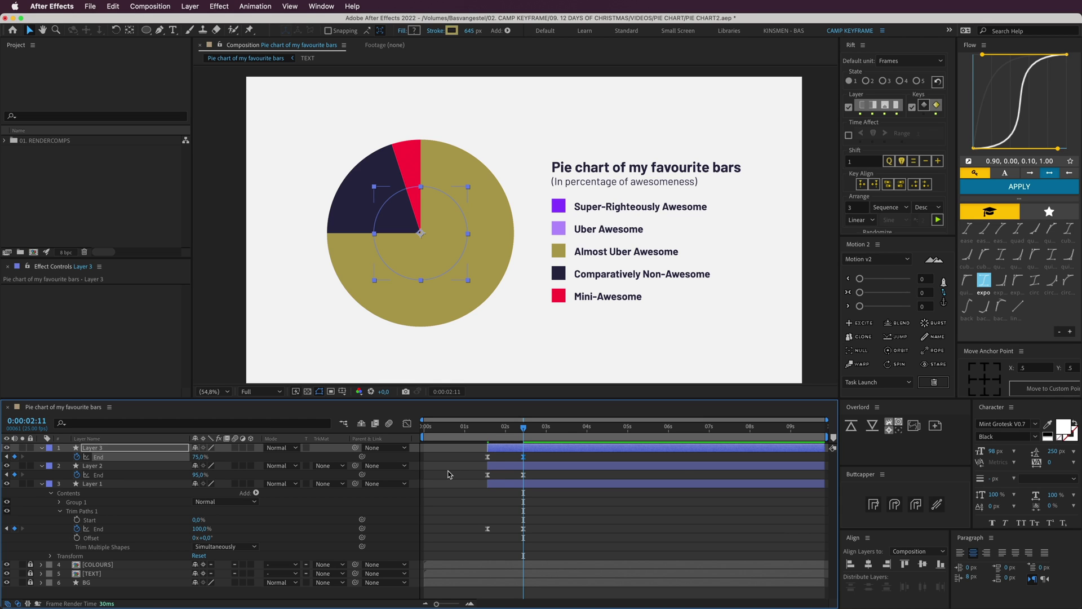
- Duplicate Layer 3 as the Uber Awesome slice, with its swatch colour AA89F7 as stroke and a Trim Paths End of 54% at 0:00:02:11
{"action": "key", "text": "super+d"}
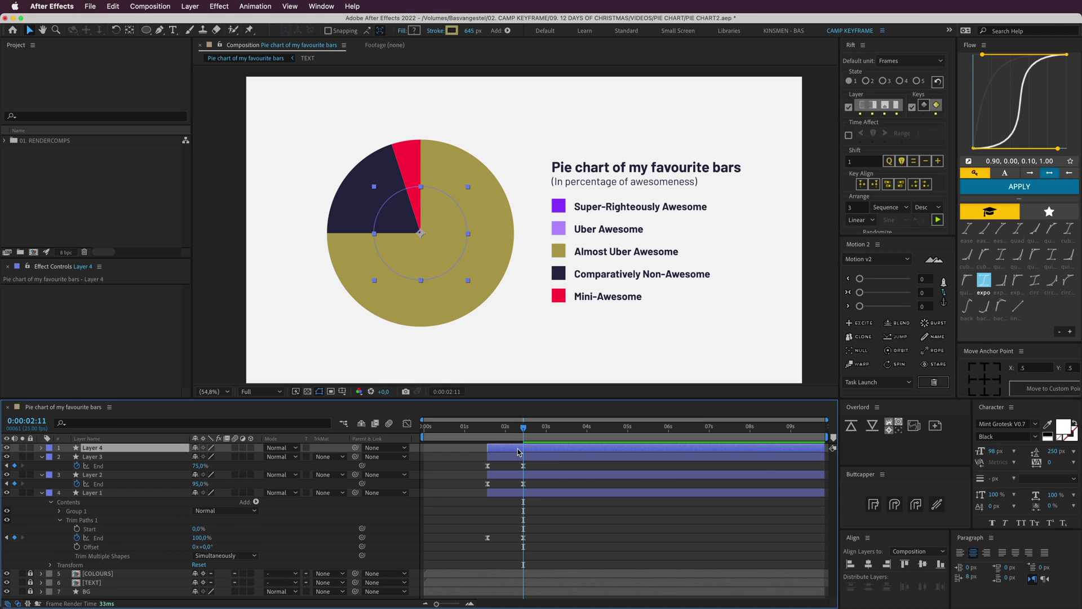
{"action": "key", "text": "u"}
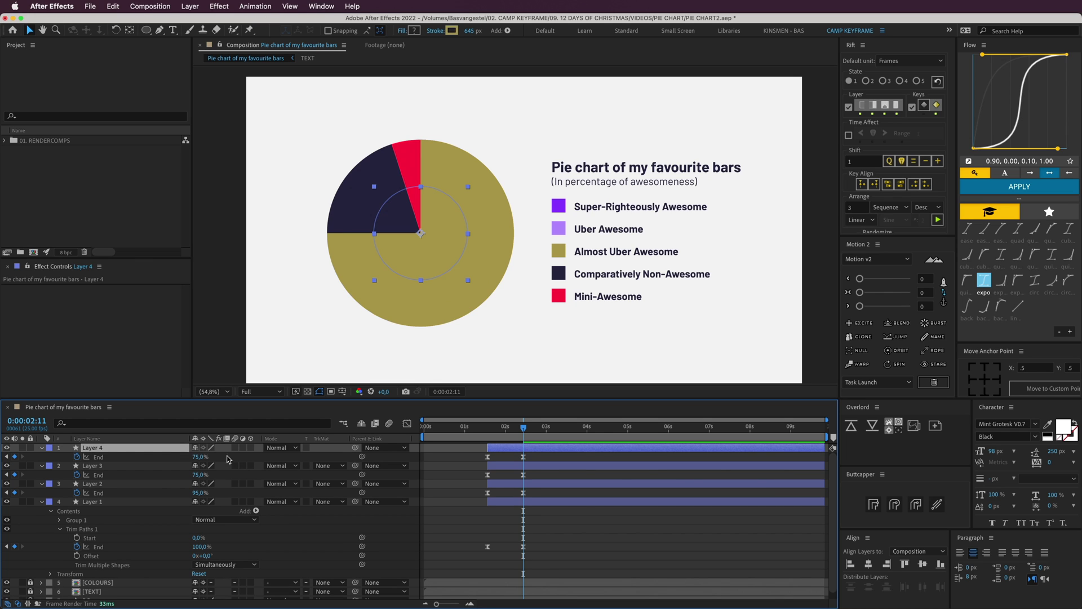
{"action": "left_click", "coordinate": [451, 31]}
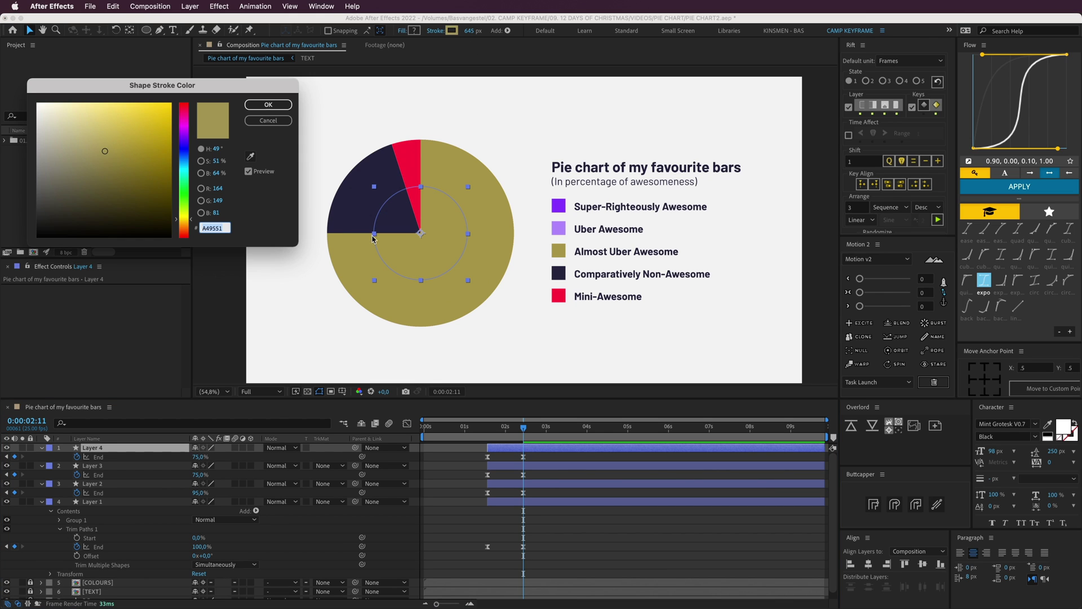
{"action": "left_click", "coordinate": [248, 157]}
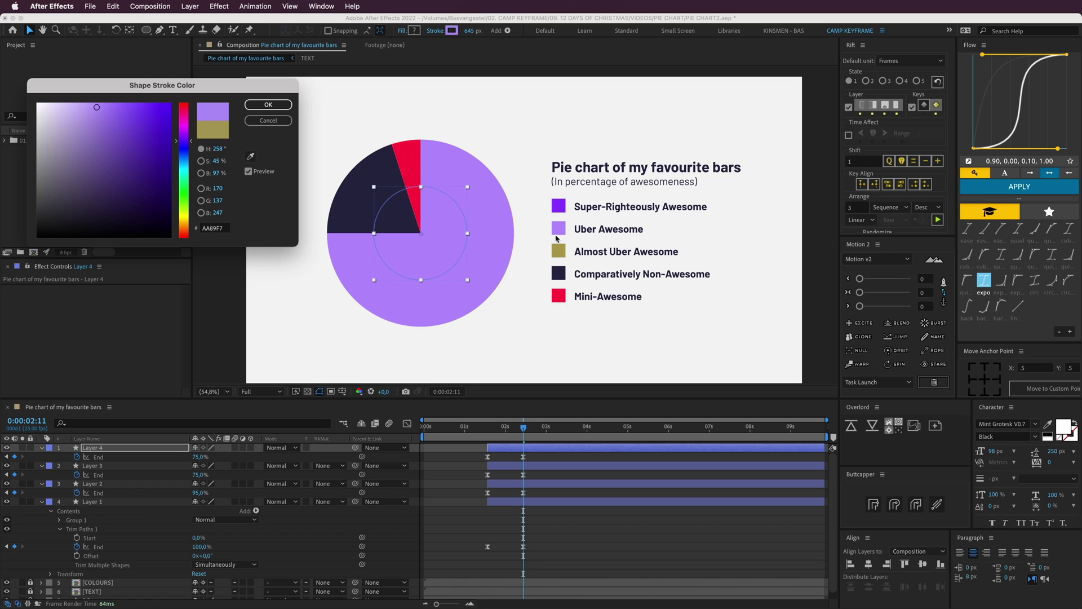
{"action": "left_click", "coordinate": [282, 118]}
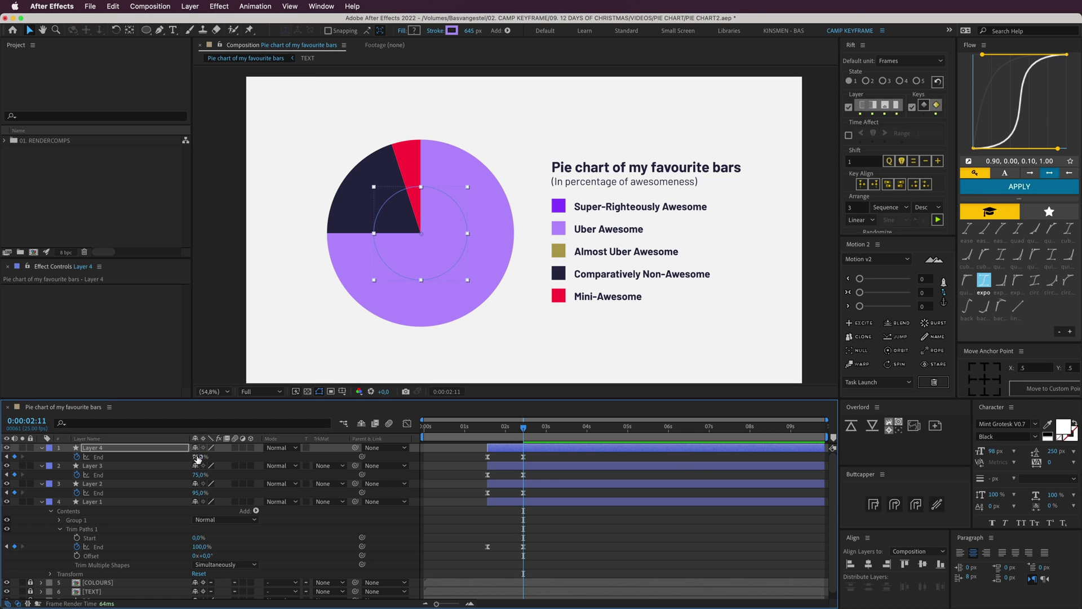
{"action": "left_click_drag", "start_coordinate": [197, 459], "coordinate": [187, 457]}
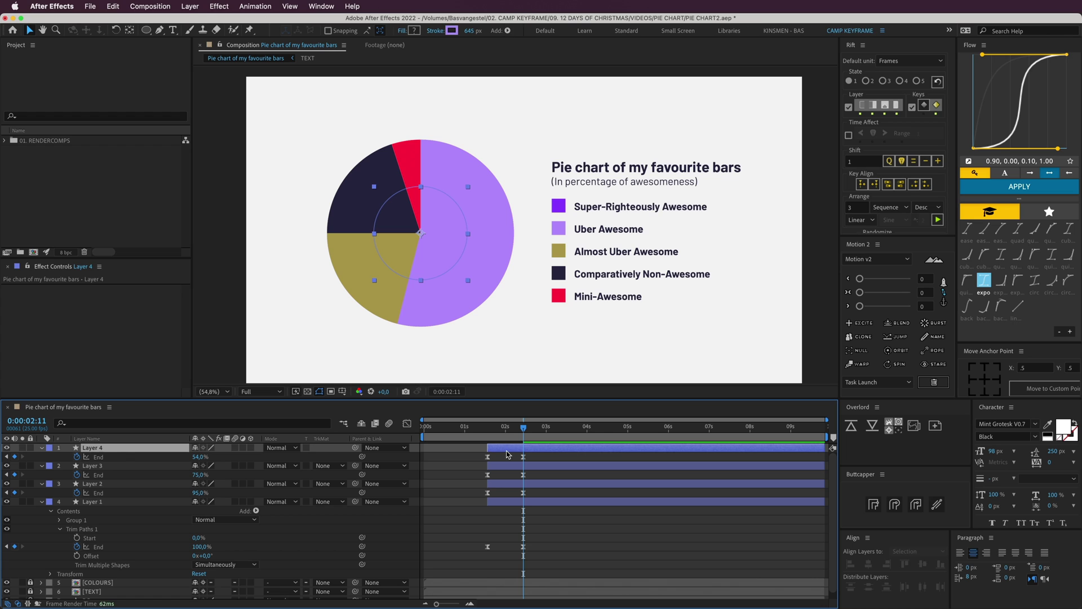
- Duplicate Layer 4 as the Super-Righteously Awesome slice, with its swatch colour as stroke and a Trim Paths End of 32% at 0:00:02:11
{"action": "key", "text": "super+d"}
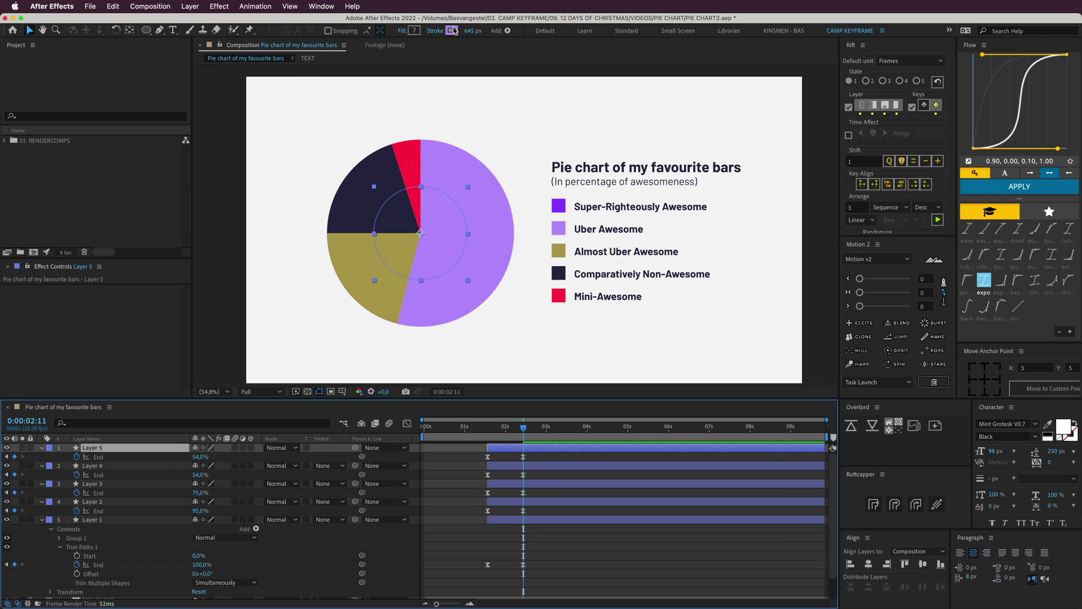
{"action": "left_click", "coordinate": [452, 31]}
{"action": "left_click", "coordinate": [251, 156]}
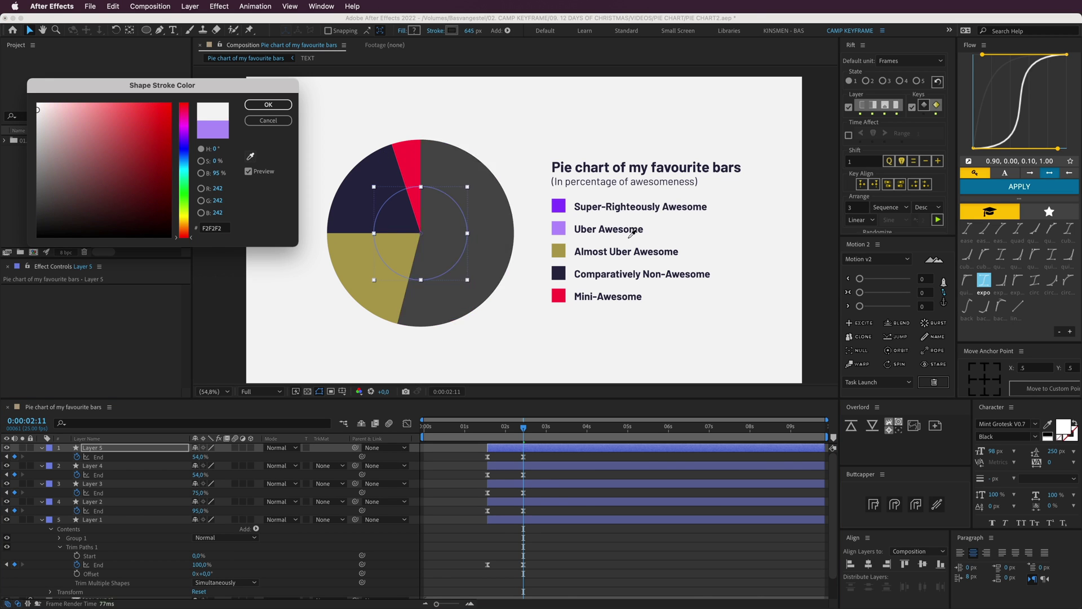
{"action": "left_click", "coordinate": [558, 206]}
{"action": "left_click", "coordinate": [269, 106]}
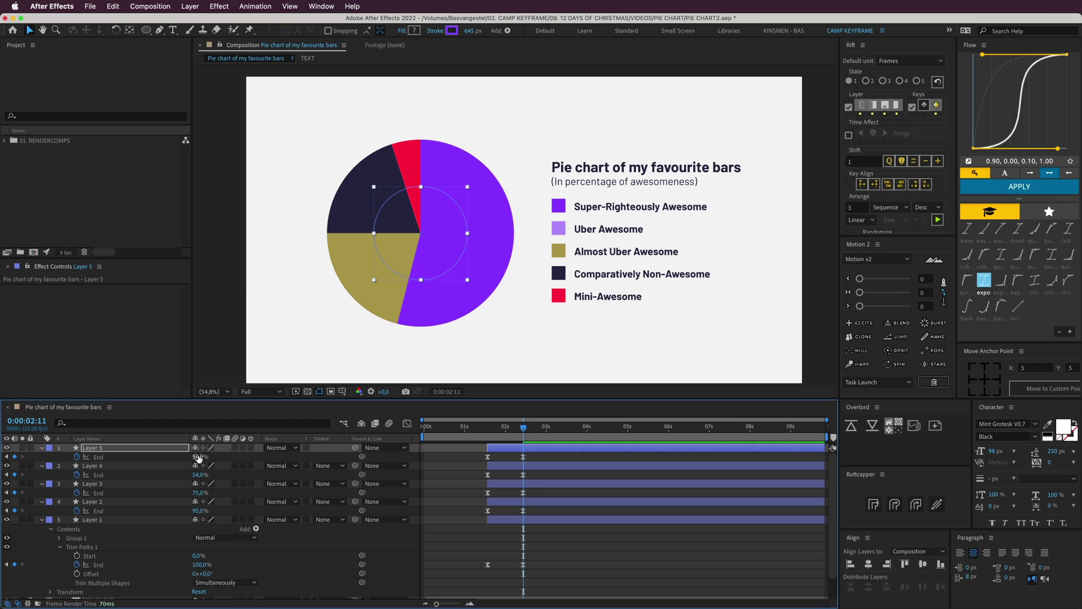
{"action": "left_click_drag", "start_coordinate": [199, 458], "coordinate": [184, 454]}
- Deselect all layers and scrub from 0:00:02:11 back to 0:00:01:14 to review how the slices grow
{"action": "left_click", "coordinate": [506, 486]}
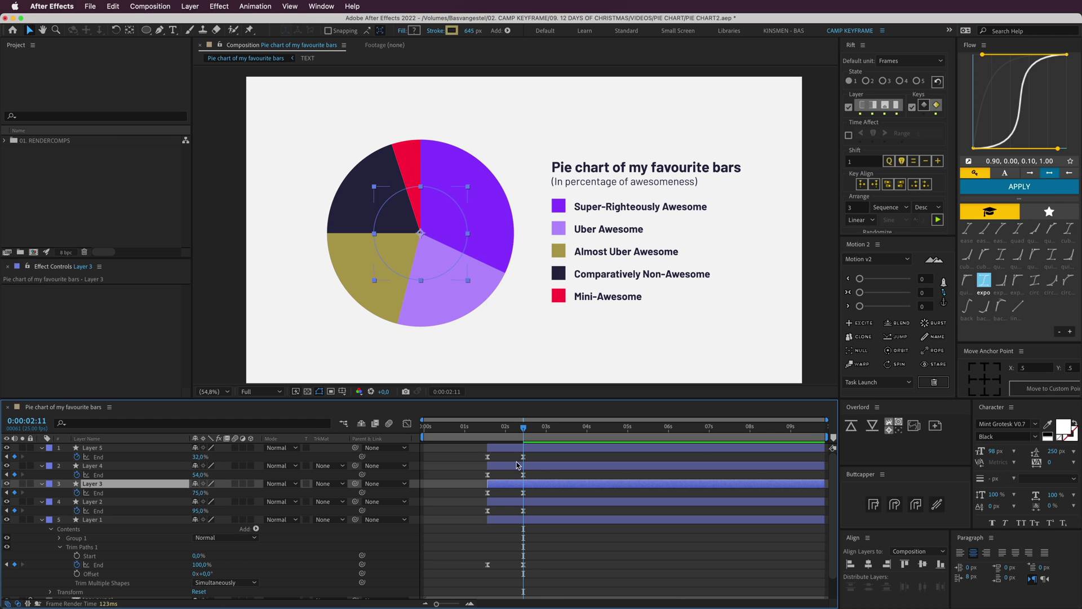
{"action": "left_click", "coordinate": [451, 463]}
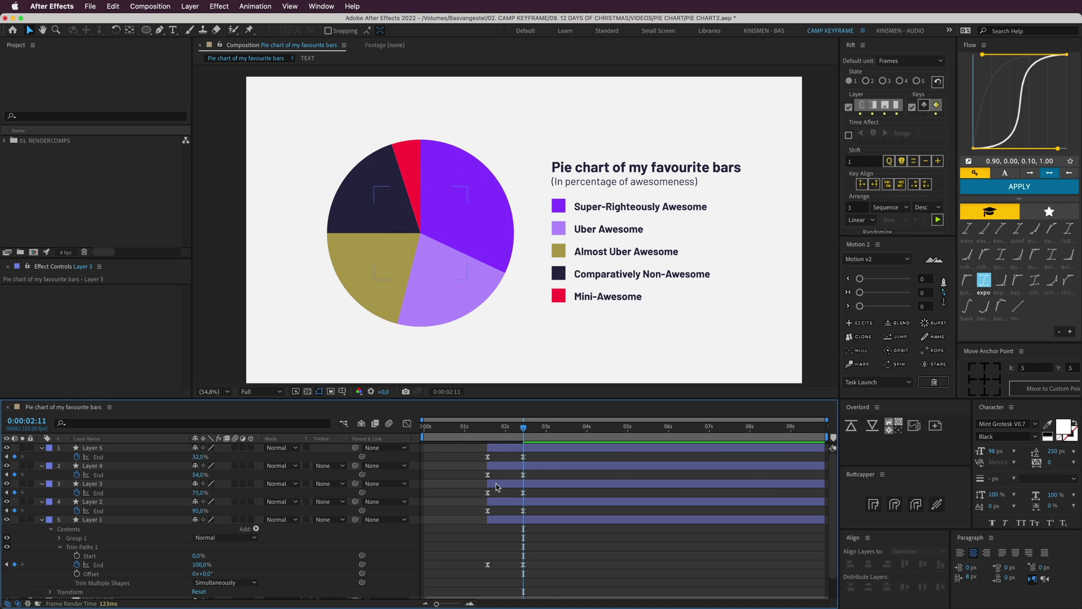
{"action": "left_click_drag", "start_coordinate": [451, 264], "coordinate": [407, 265]}
{"action": "left_click_drag", "start_coordinate": [522, 431], "coordinate": [487, 432]}
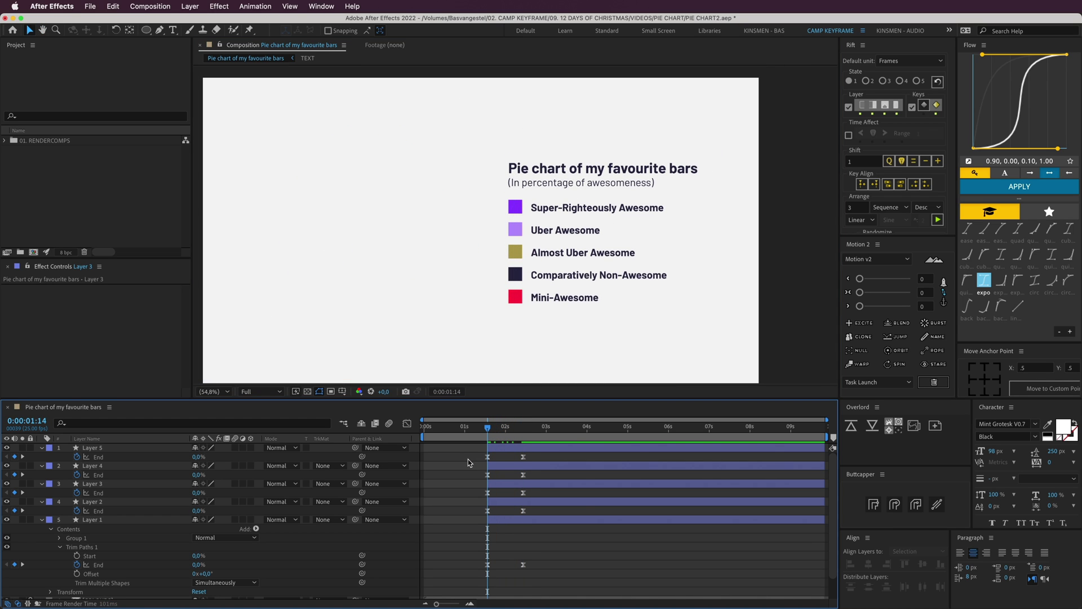
- Preview the pie slice animation from 0:00:01:14 and collapse the layers' keyframed End properties
{"action": "key", "text": "space"}
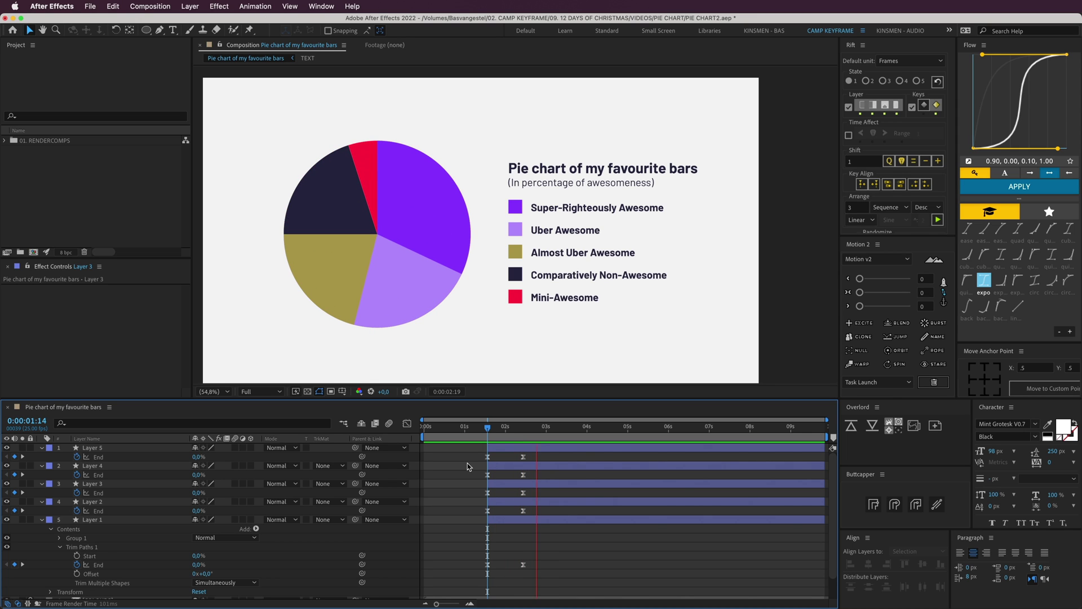
{"action": "key", "text": "space"}
{"action": "key", "text": "u"}
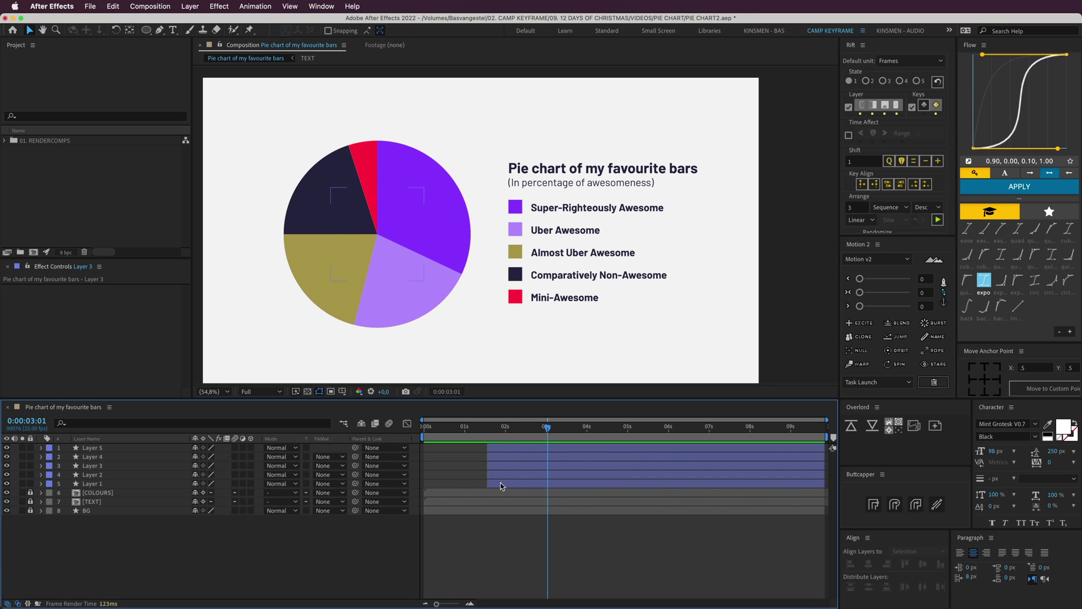
- Stagger Layers 2 to 5 so each starts a few frames after the layer below, and preview the offset slice animation
{"action": "left_click_drag", "start_coordinate": [499, 475], "coordinate": [502, 475]}
{"action": "left_click_drag", "start_coordinate": [495, 465], "coordinate": [503, 465]}
{"action": "left_click_drag", "start_coordinate": [501, 455], "coordinate": [488, 437]}
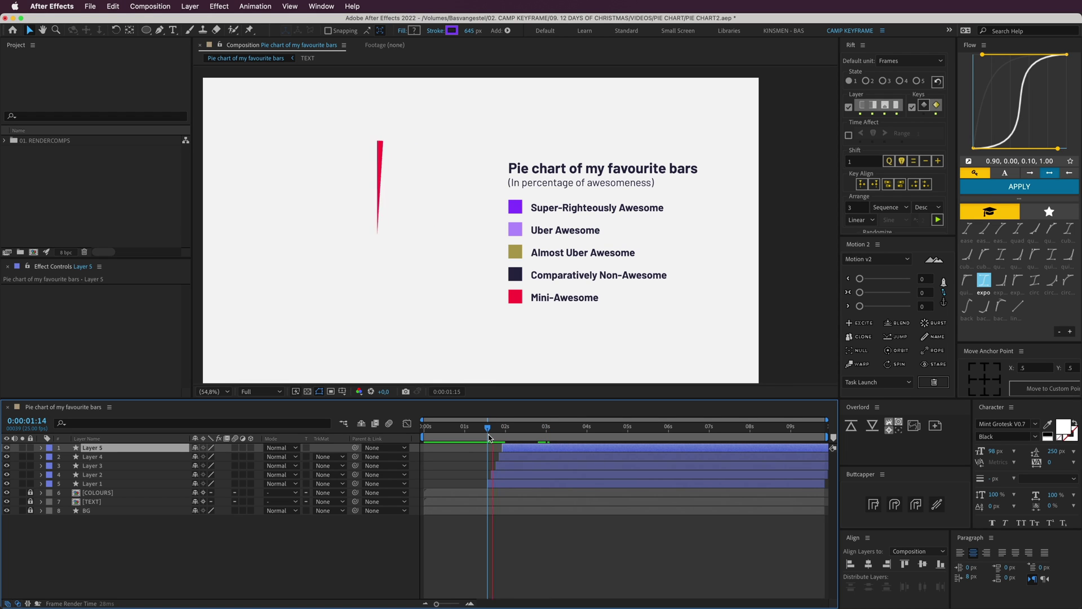
{"action": "key", "text": "space"}
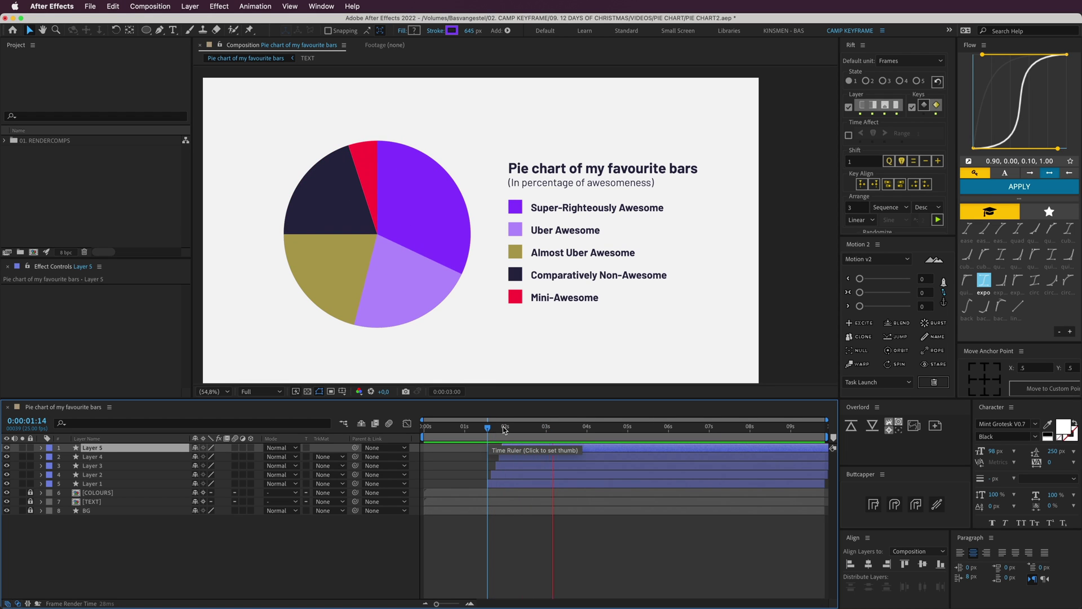
{"action": "left_click", "coordinate": [491, 432]}
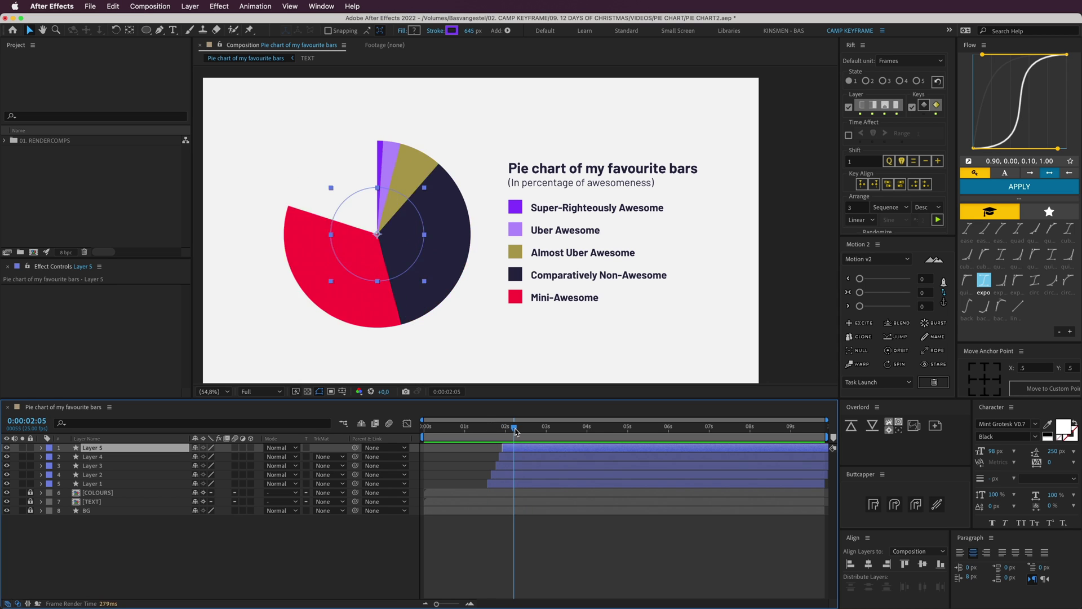
{"action": "left_click", "coordinate": [461, 454]}
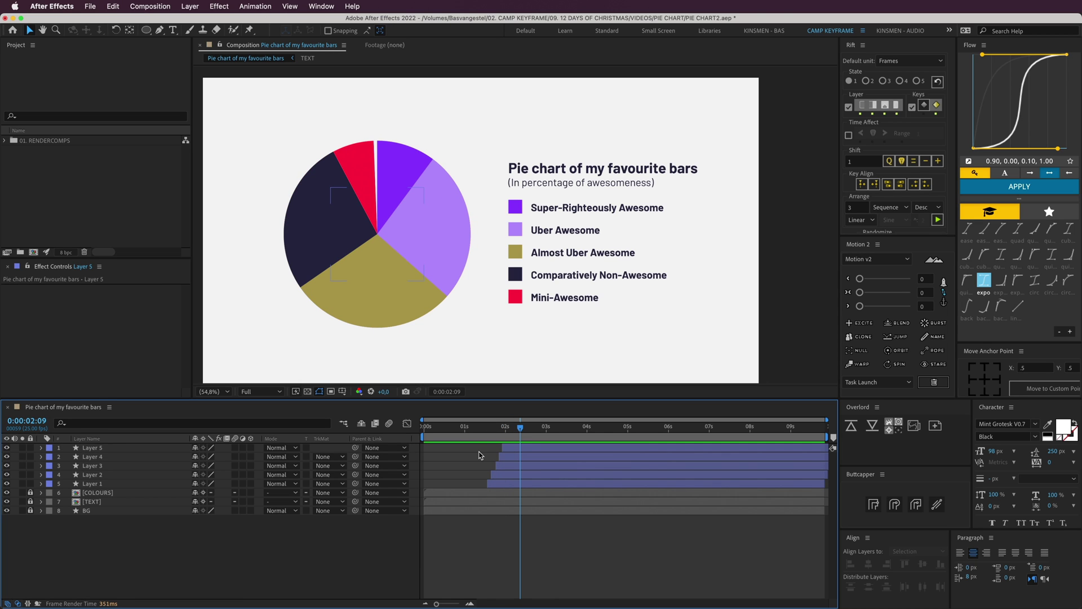
- Add a new null object to the pie chart composition
{"action": "left_click", "coordinate": [190, 6]}
{"action": "mouse_move", "coordinate": [204, 22]}
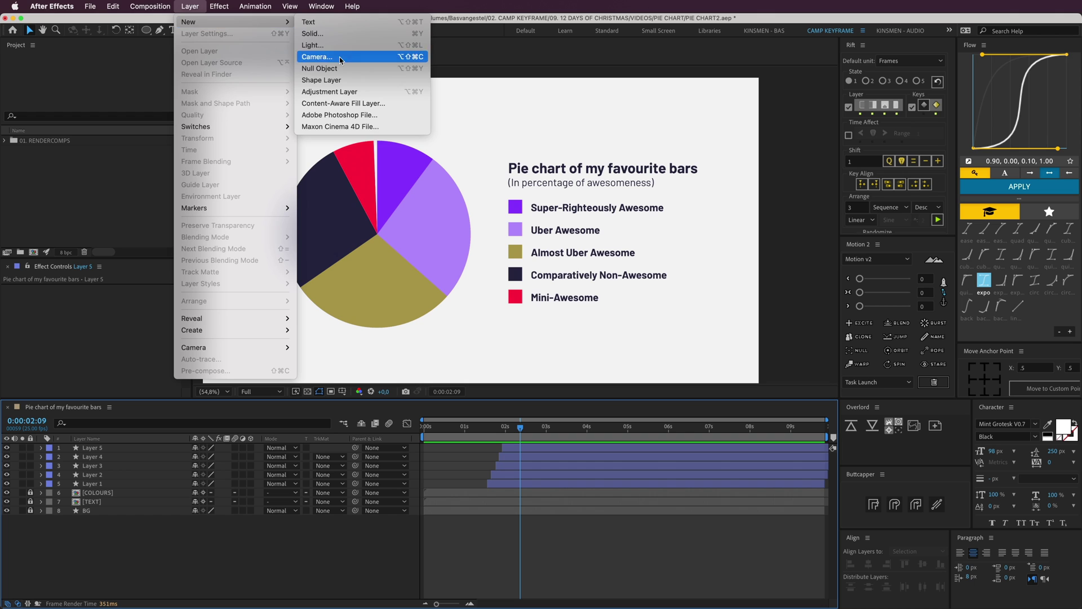
{"action": "left_click", "coordinate": [332, 68]}
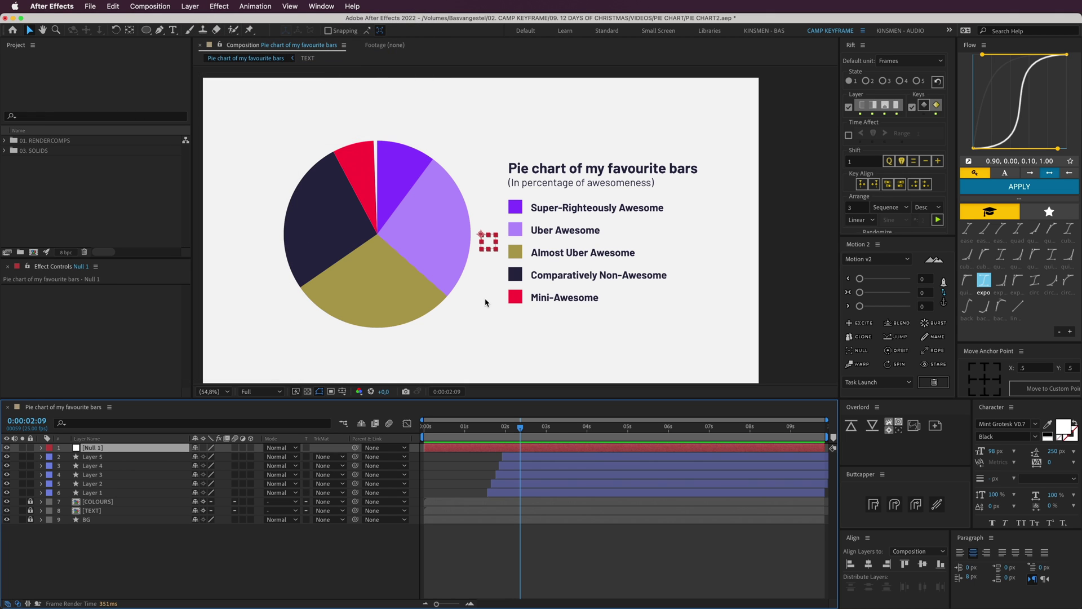
- Move the null object so its anchor point sits exactly on the pie's centre, where the slices meet
{"action": "left_click", "coordinate": [488, 251]}
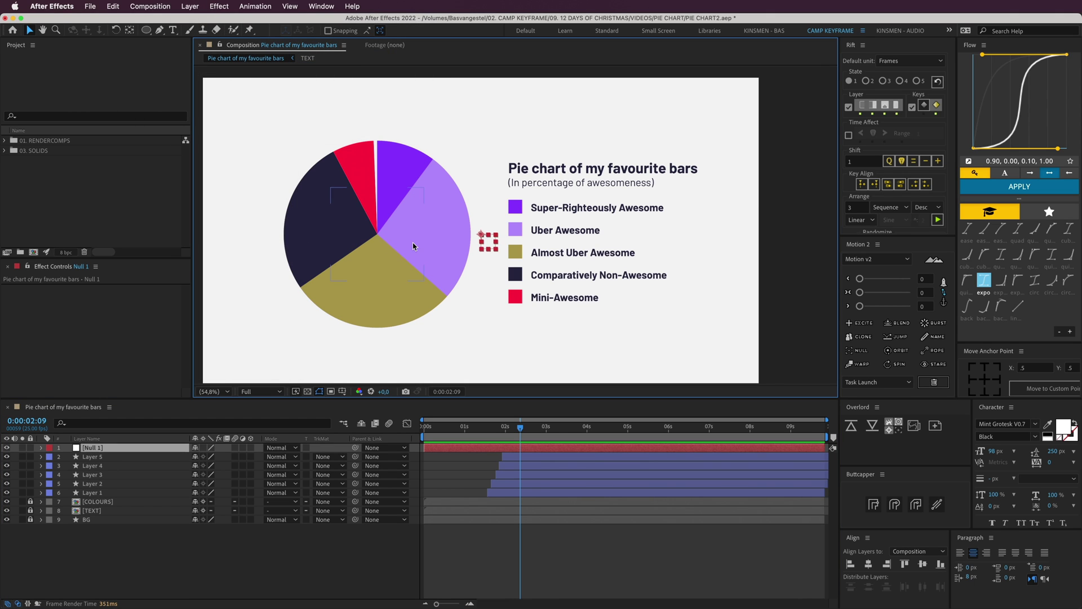
{"action": "scroll", "coordinate": [413, 242], "scroll_direction": "up", "scroll_amount": 3}
{"action": "left_click_drag", "start_coordinate": [586, 266], "coordinate": [776, 216]}
{"action": "key", "text": "period"}
{"action": "key", "text": "period"}
{"action": "left_click_drag", "start_coordinate": [465, 293], "coordinate": [373, 286]}
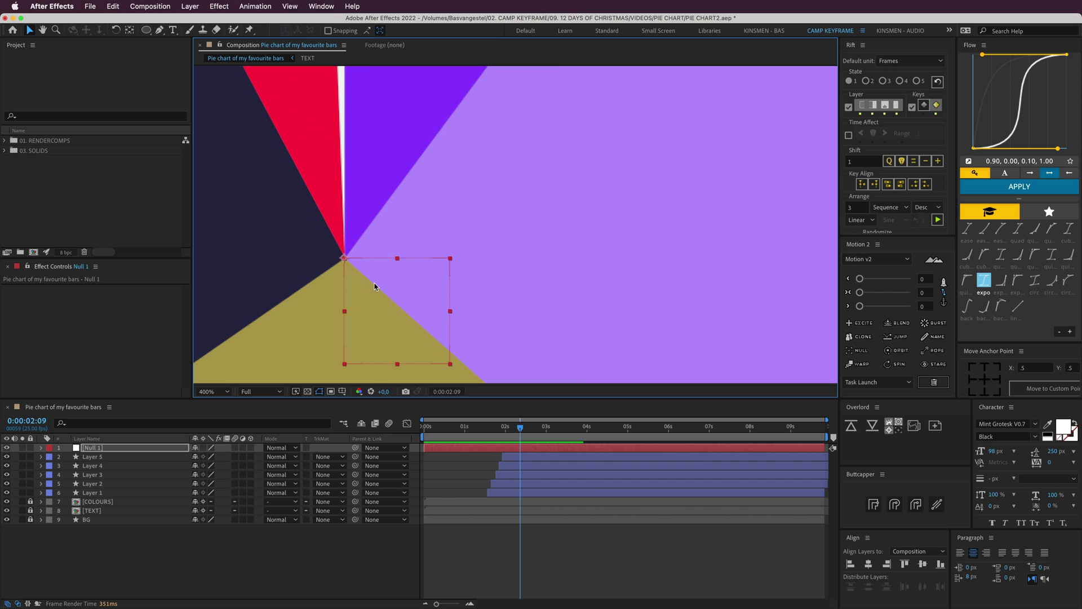
{"action": "key", "text": "/"}
- Parent Layers 1 to 5 to Null 1
{"action": "left_click", "coordinate": [512, 457]}
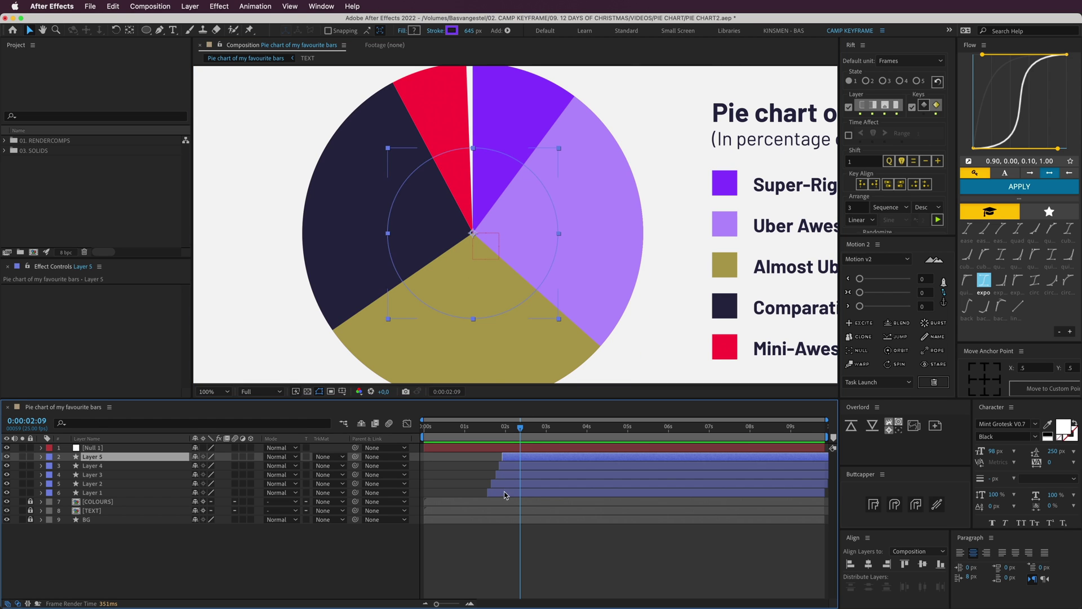
{"action": "left_click", "coordinate": [504, 492], "text": "shift"}
{"action": "left_click_drag", "start_coordinate": [355, 459], "coordinate": [93, 448]}
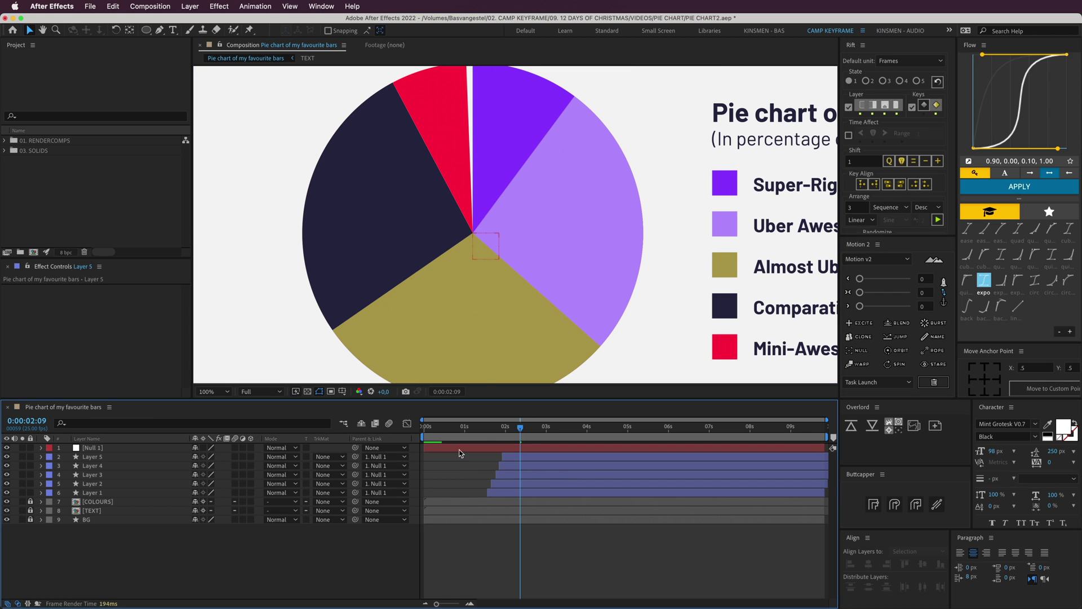
- Animate the null's Rotation from -158° at 0:00:01:20 to 0° near 0:00:03:00, and trim the null's start to 0:00:01:20
{"action": "left_click", "coordinate": [93, 447]}
{"action": "key", "text": "comma"}
{"action": "left_click_drag", "start_coordinate": [498, 349], "coordinate": [473, 349]}
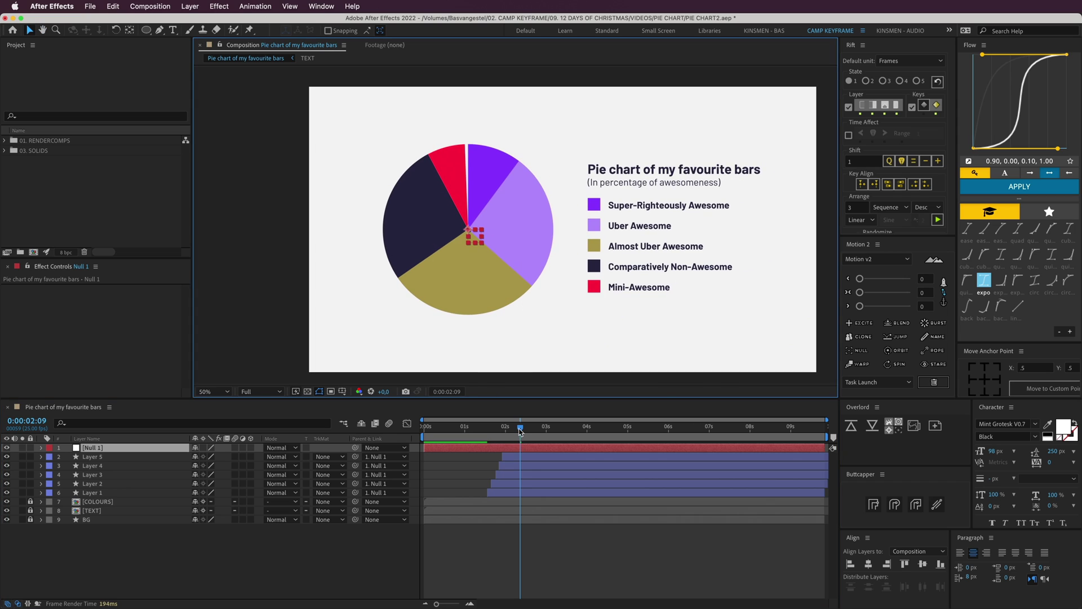
{"action": "mouse_move", "coordinate": [520, 431]}
{"action": "left_mouse_down"}
{"action": "mouse_move", "coordinate": [544, 430]}
{"action": "mouse_move", "coordinate": [498, 433]}
{"action": "left_mouse_up"}
{"action": "key", "text": "r"}
{"action": "left_click", "coordinate": [68, 457]}
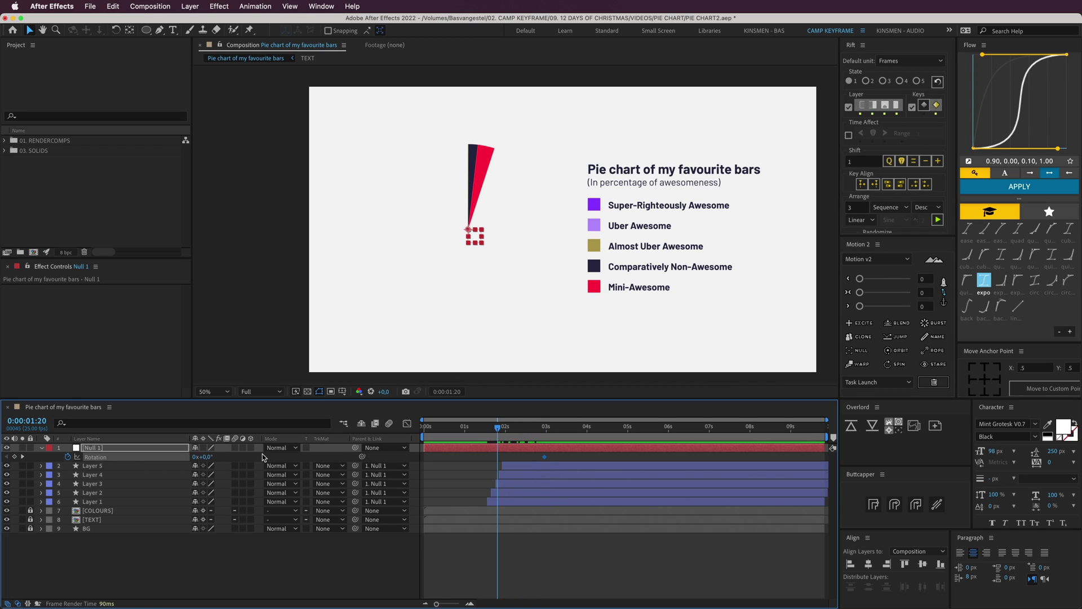
{"action": "left_click_drag", "start_coordinate": [204, 456], "coordinate": [253, 453]}
{"action": "key", "text": "alt+["}
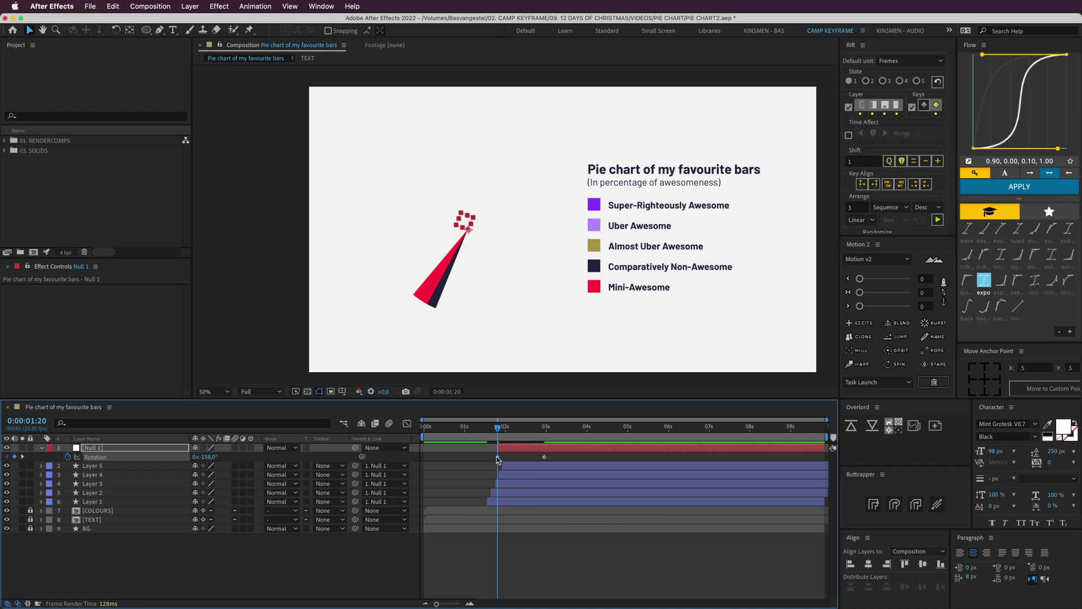
- Apply the 0.90, 0.00, 0.10, 1.00 Flow easing curve to both of the null's Rotation keyframes
{"action": "left_click_drag", "start_coordinate": [486, 453], "coordinate": [564, 462]}
{"action": "left_click", "coordinate": [968, 189]}
{"action": "left_click", "coordinate": [492, 455]}
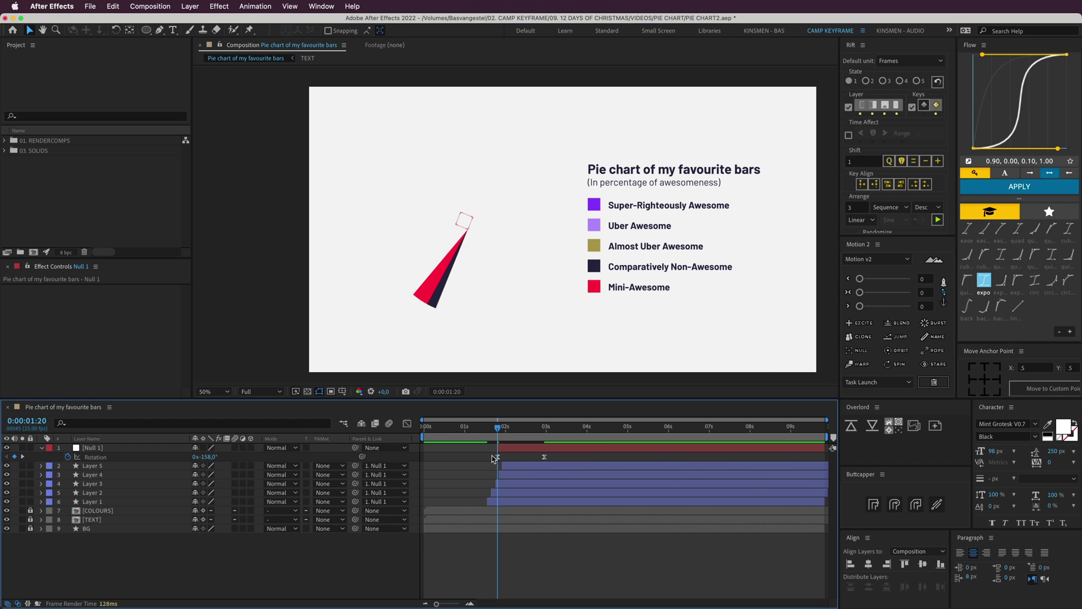
- Move the null's first Rotation keyframe earlier to 0:00:01:12 and preview the spinning pie
{"action": "mouse_move", "coordinate": [497, 456]}
{"action": "left_mouse_down"}
{"action": "mouse_move", "coordinate": [484, 456]}
{"action": "mouse_move", "coordinate": [499, 449]}
{"action": "mouse_move", "coordinate": [489, 445]}
{"action": "left_mouse_up"}
{"action": "key", "text": "space"}
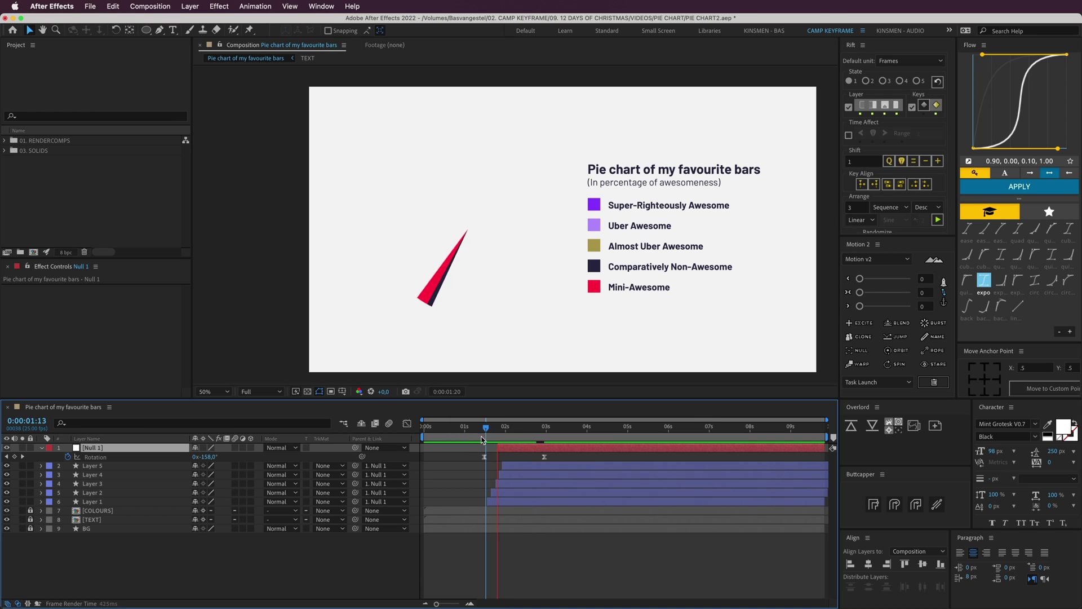
{"action": "key", "text": "space"}
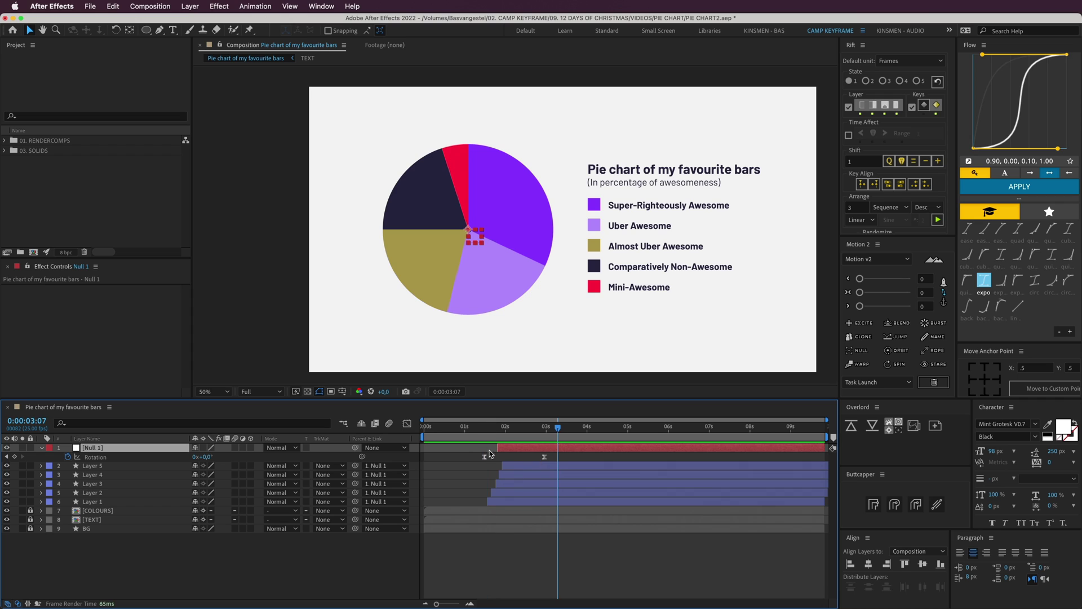
- Set the null's Rotation to -50° at the first keyframe, 0:00:01:12
{"action": "left_click", "coordinate": [483, 456]}
{"action": "left_click", "coordinate": [483, 432]}
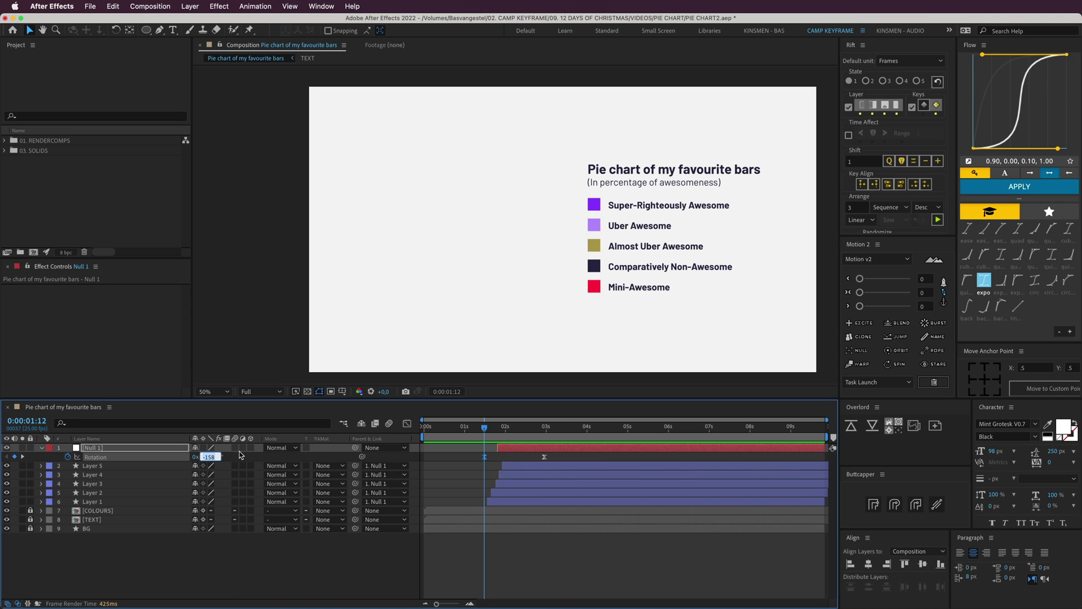
{"action": "type", "text": "-50"}
{"action": "key", "text": "Return"}
{"action": "left_click", "coordinate": [443, 494]}
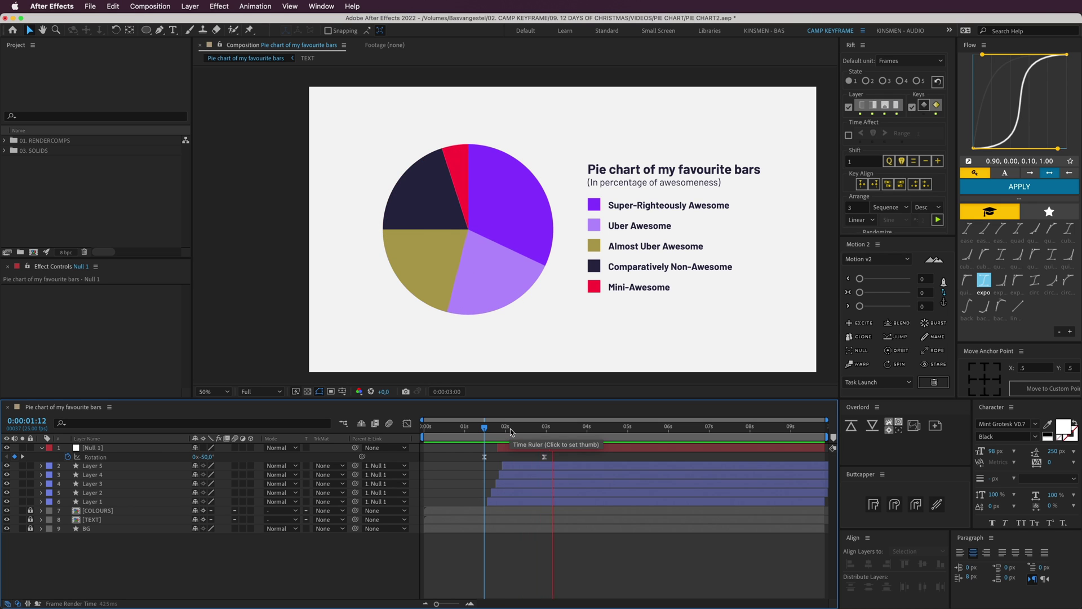
- Play back the pie animation from 0:00:01:13 to review the reduced rotation
{"action": "left_click", "coordinate": [487, 435]}
{"action": "key", "text": "space"}
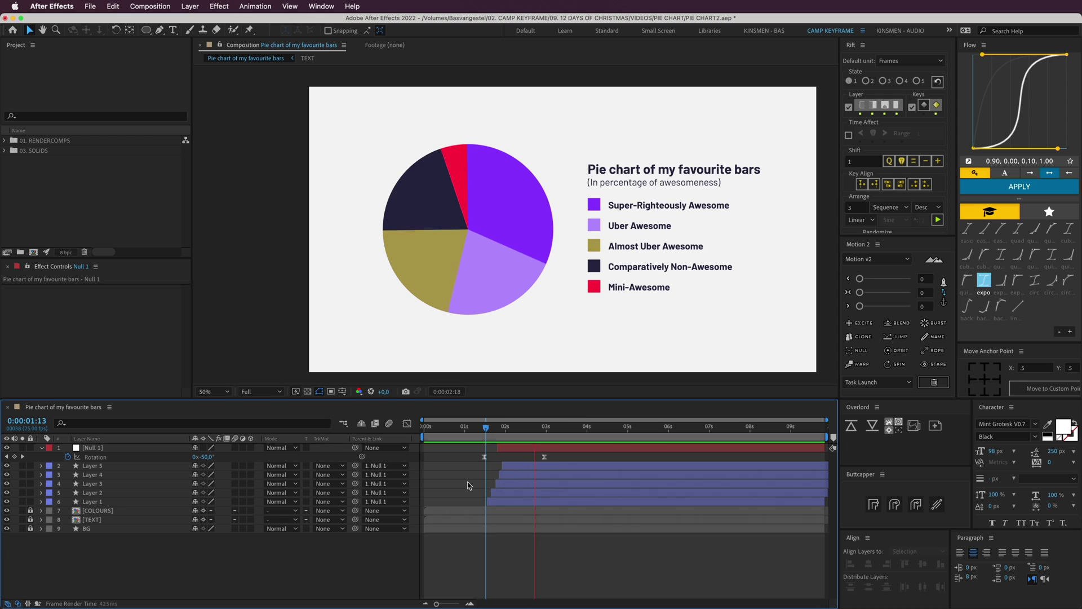
{"action": "key", "text": "space"}
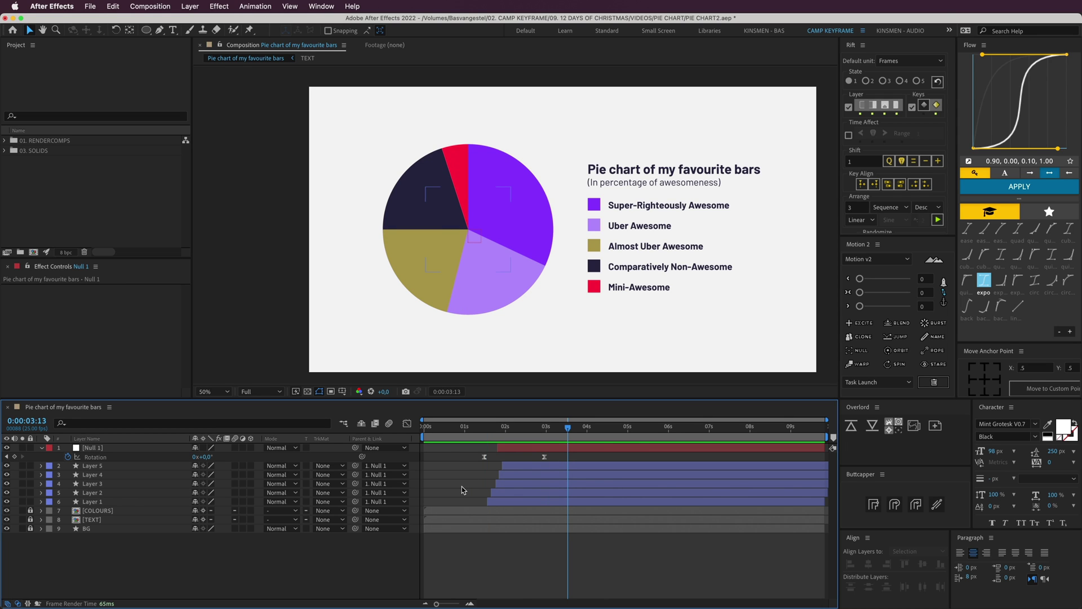
- Pre-compose Null 1 and Layers 1 to 5 into a composition named PIE, moving all attributes into it
{"action": "left_click", "coordinate": [232, 116]}
{"action": "left_click", "coordinate": [42, 448]}
{"action": "left_click", "coordinate": [90, 447]}
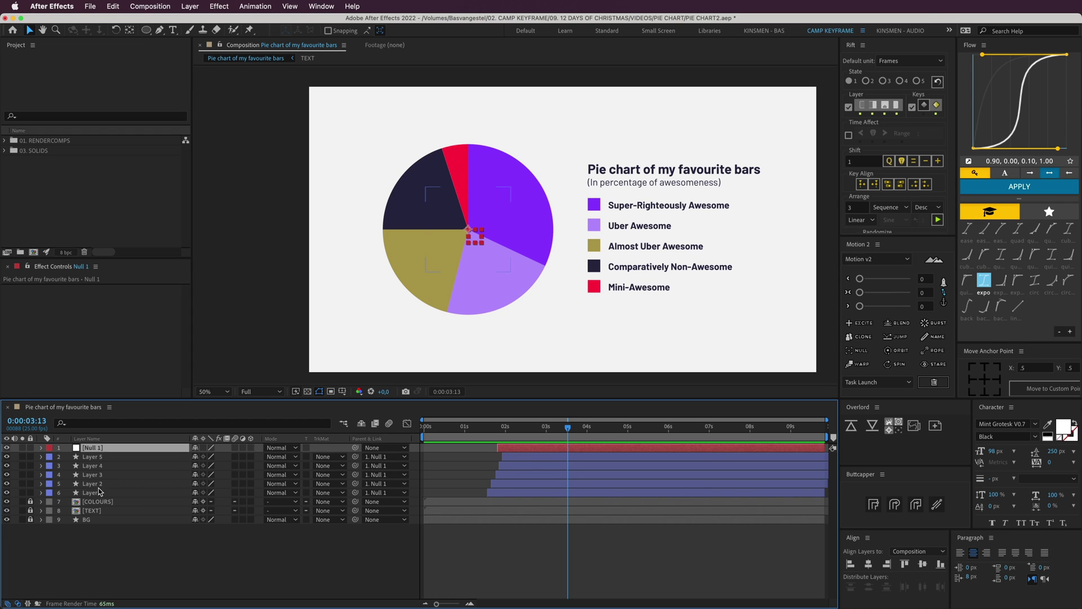
{"action": "left_click", "coordinate": [169, 493], "text": "shift"}
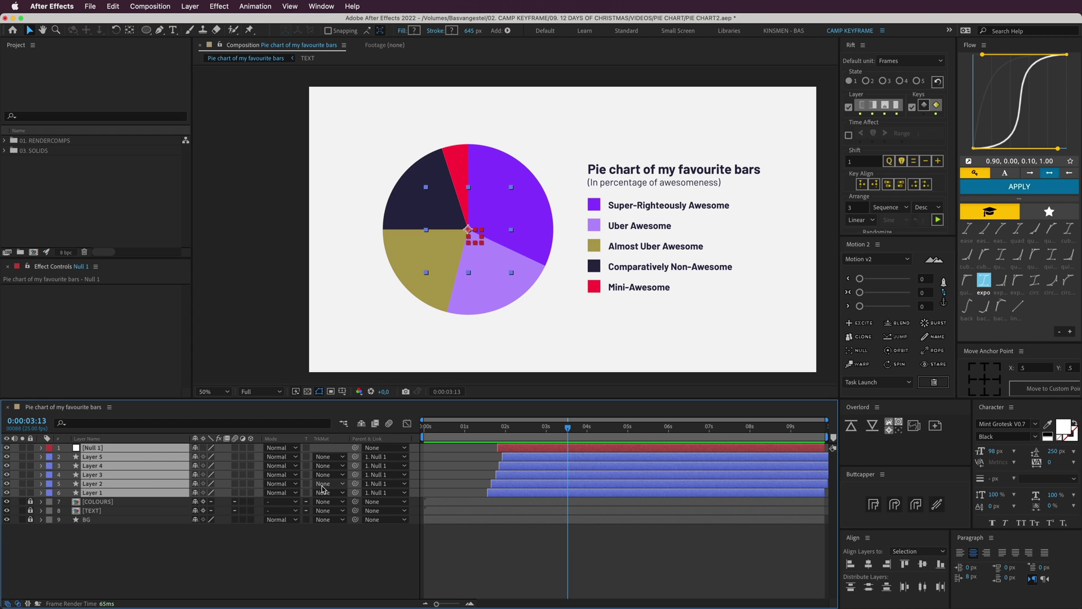
{"action": "key", "text": "super+shift+c"}
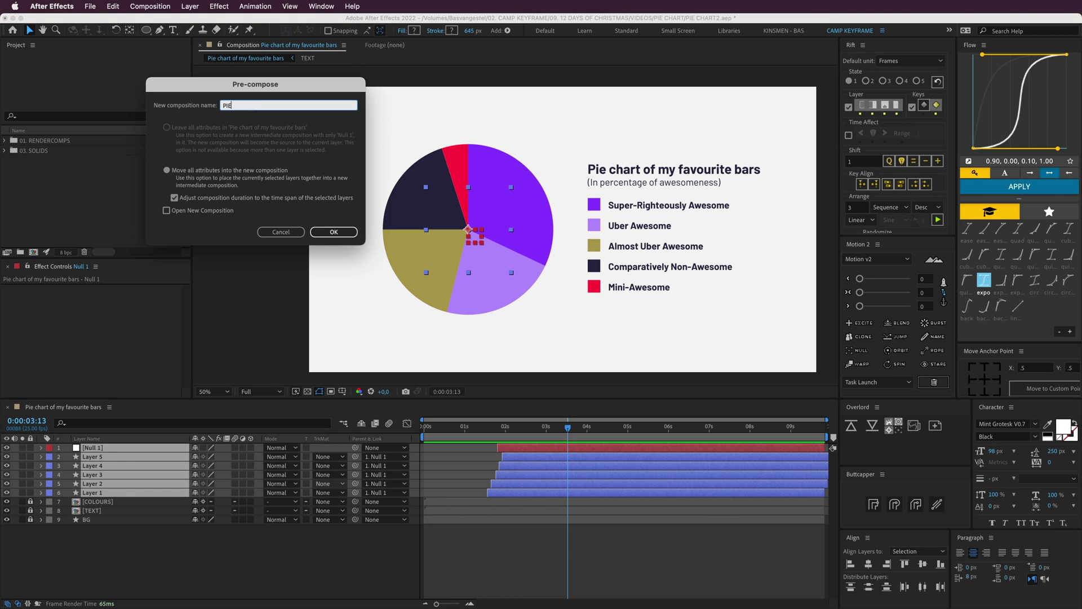
{"action": "key", "text": "Return"}
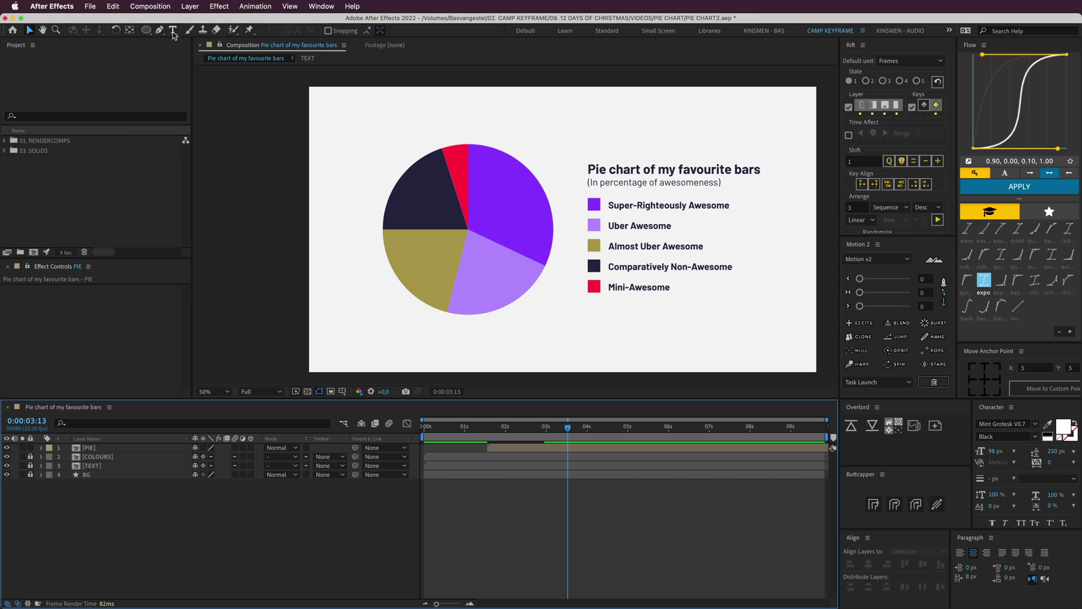
- Set up the Ellipse tool with fill colour 1D3284 and a stroke width of 0 px
{"action": "left_click", "coordinate": [146, 31]}
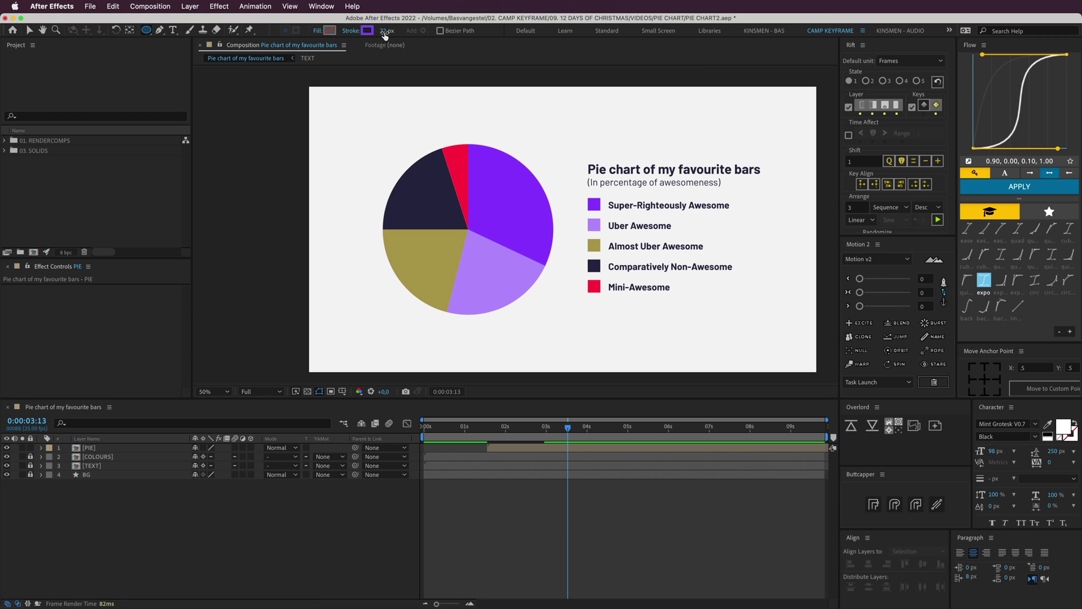
{"action": "left_click", "coordinate": [329, 31]}
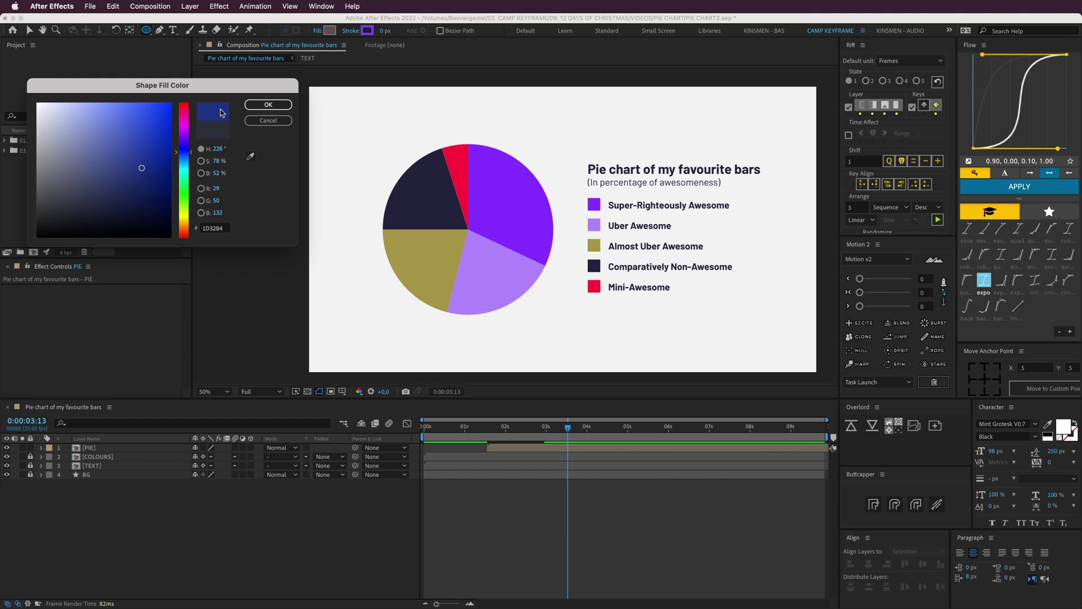
{"action": "left_click", "coordinate": [269, 104]}
- Draw a circle outward from the pie's centre, covering roughly two thirds of the pie's diameter, on a new shape layer
{"action": "scroll", "coordinate": [424, 175], "scroll_direction": "up", "scroll_amount": 2}
{"action": "scroll", "coordinate": [410, 258], "scroll_direction": "up", "scroll_amount": 1}
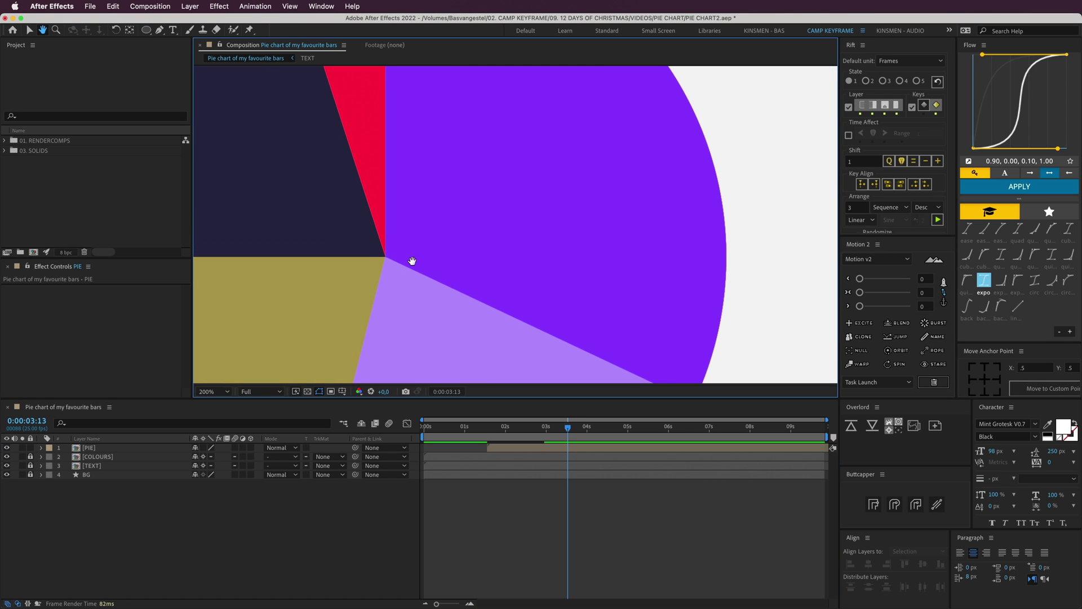
{"action": "left_click_drag", "start_coordinate": [386, 257], "coordinate": [602, 372]}
{"action": "key", "text": "comma"}
{"action": "key", "text": "comma"}
{"action": "left_click", "coordinate": [494, 540]}
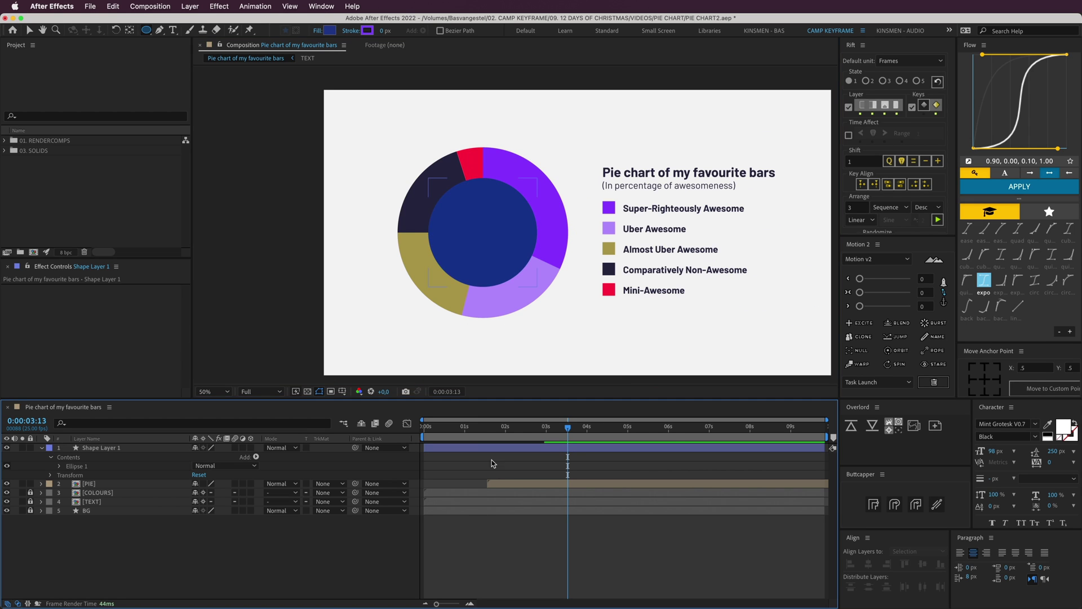
- Change the centre circle's fill on Shape Layer 1 to the off-white background colour sampled from the composition
{"action": "left_click", "coordinate": [490, 448]}
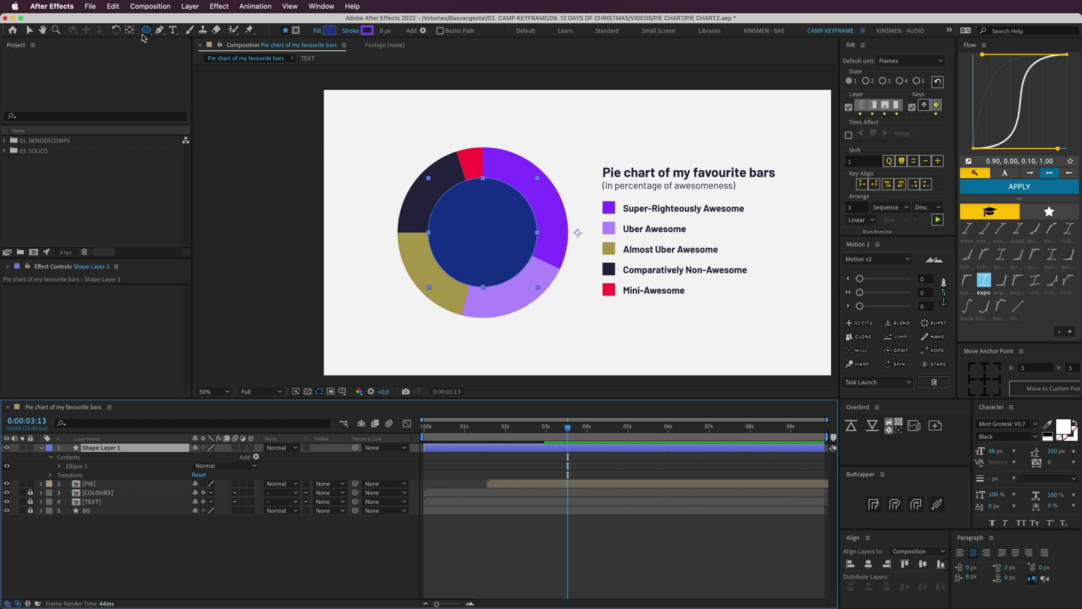
{"action": "left_click", "coordinate": [334, 30]}
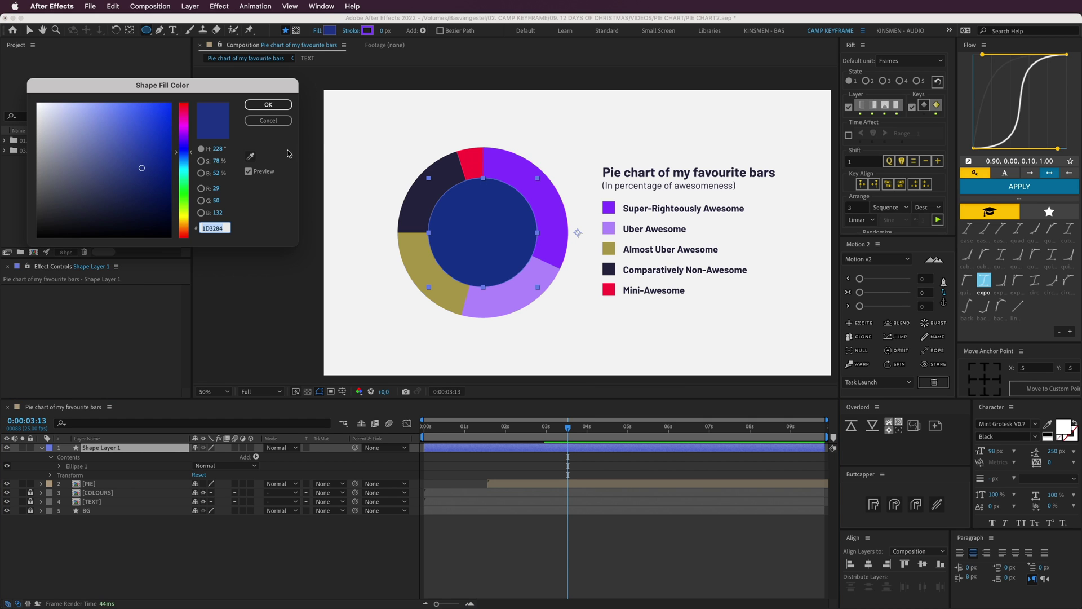
{"action": "left_click", "coordinate": [252, 157]}
{"action": "left_click", "coordinate": [283, 107]}
{"action": "left_click", "coordinate": [533, 538]}
{"action": "key", "text": "v"}
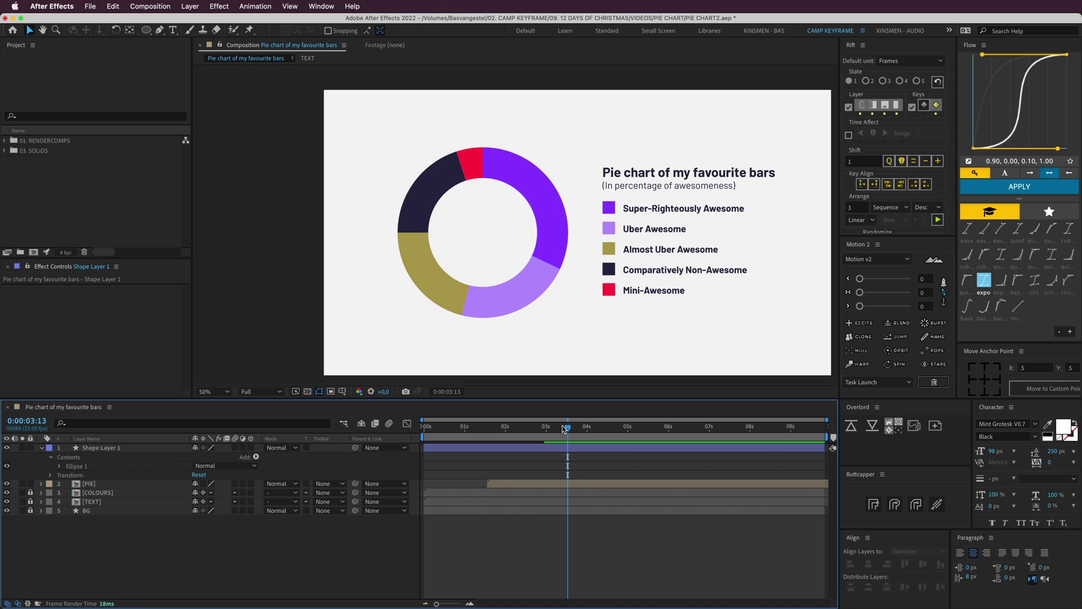
- Preview the doughnut chart animation from 0:00:01:14 and select the centre circle's layer
{"action": "left_click_drag", "start_coordinate": [566, 431], "coordinate": [496, 433]}
{"action": "key", "text": "space"}
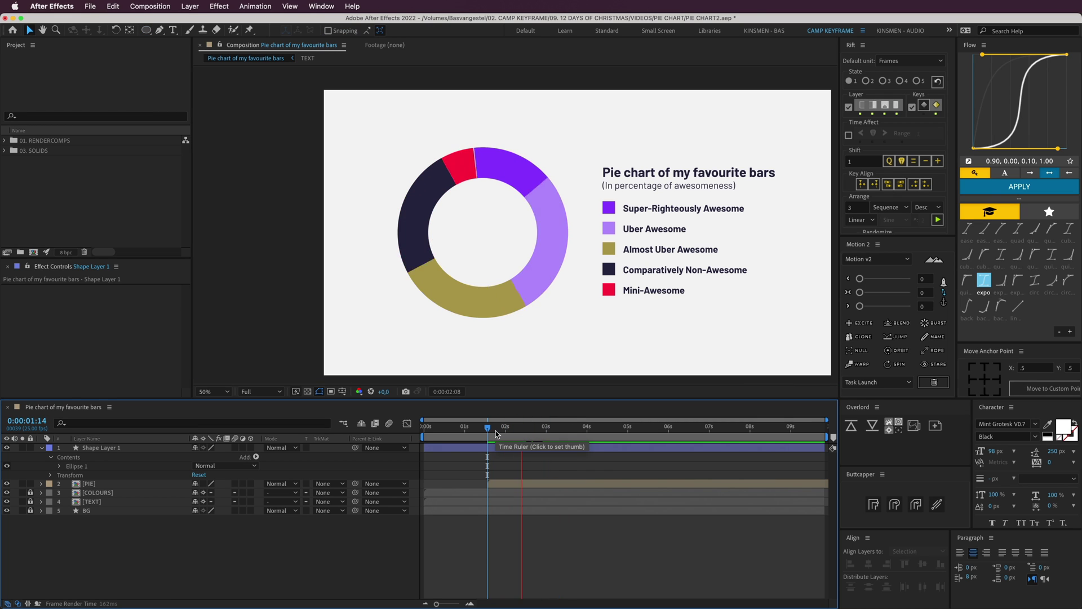
{"action": "left_click", "coordinate": [526, 448]}
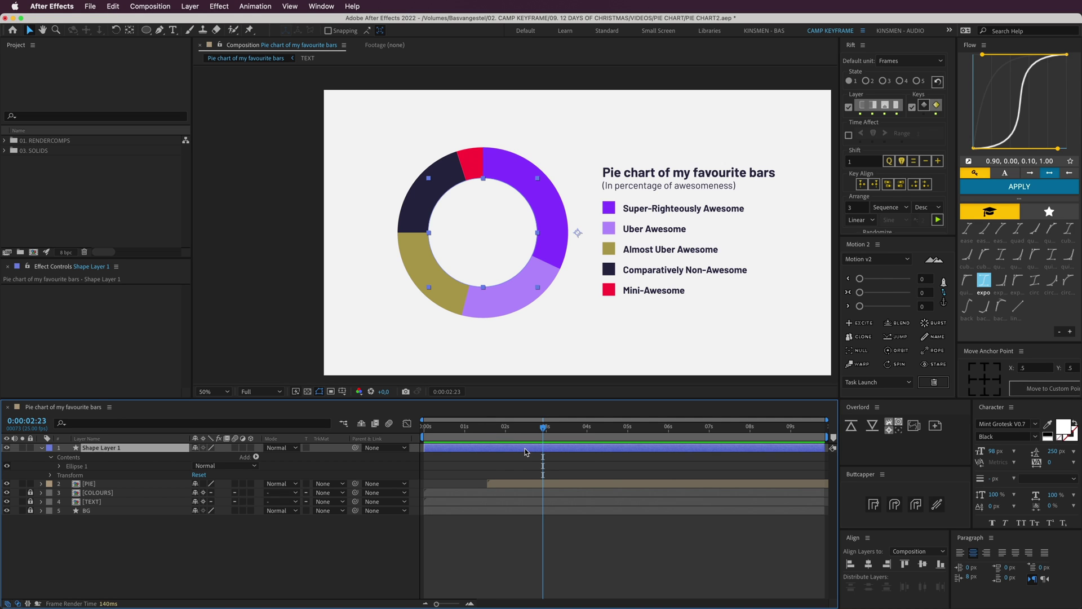
- Set the PIE layer's track matte to Alpha Inverted Matte "Shape Layer 1"
{"action": "left_click", "coordinate": [91, 484]}
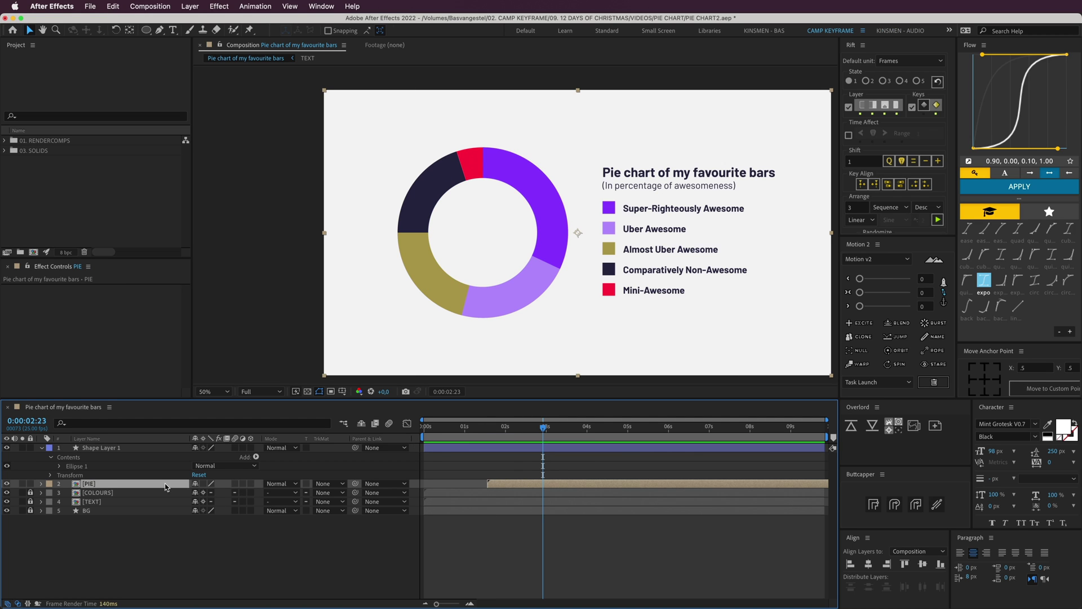
{"action": "left_click", "coordinate": [337, 483]}
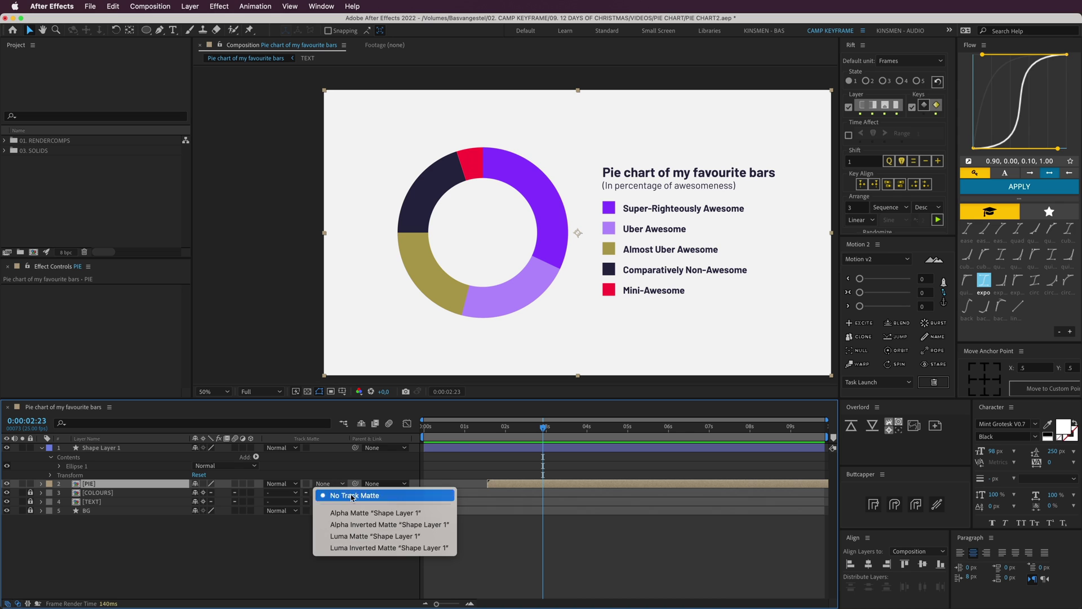
{"action": "left_click", "coordinate": [366, 525]}
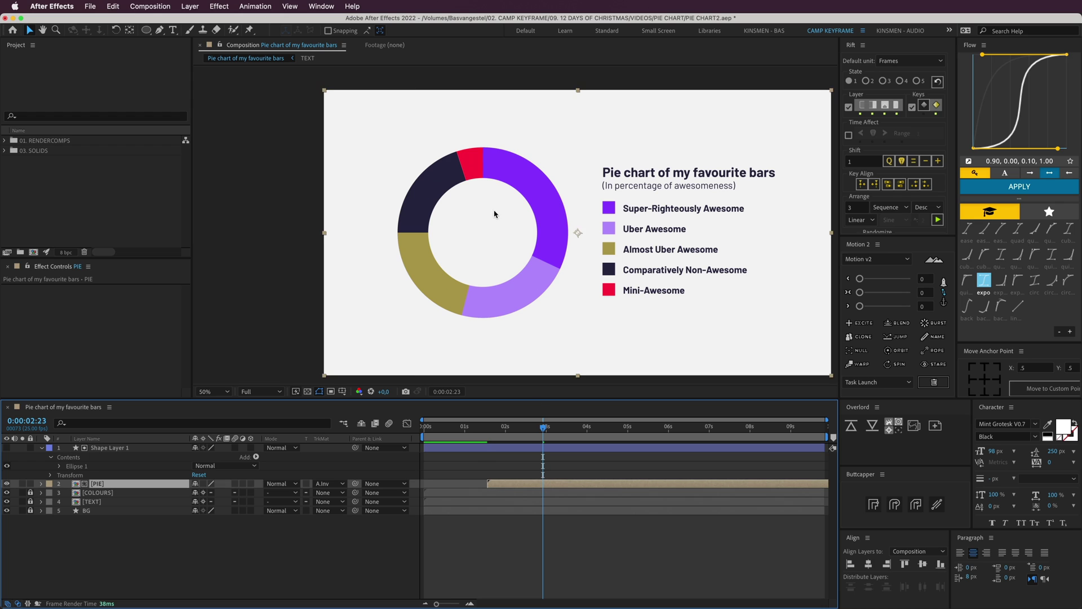
- Try moving the pie within the composition to test the matte, undo the move and deselect the layer
{"action": "left_click_drag", "start_coordinate": [495, 256], "coordinate": [515, 255]}
{"action": "key", "text": "super+z"}
{"action": "left_click", "coordinate": [394, 472]}
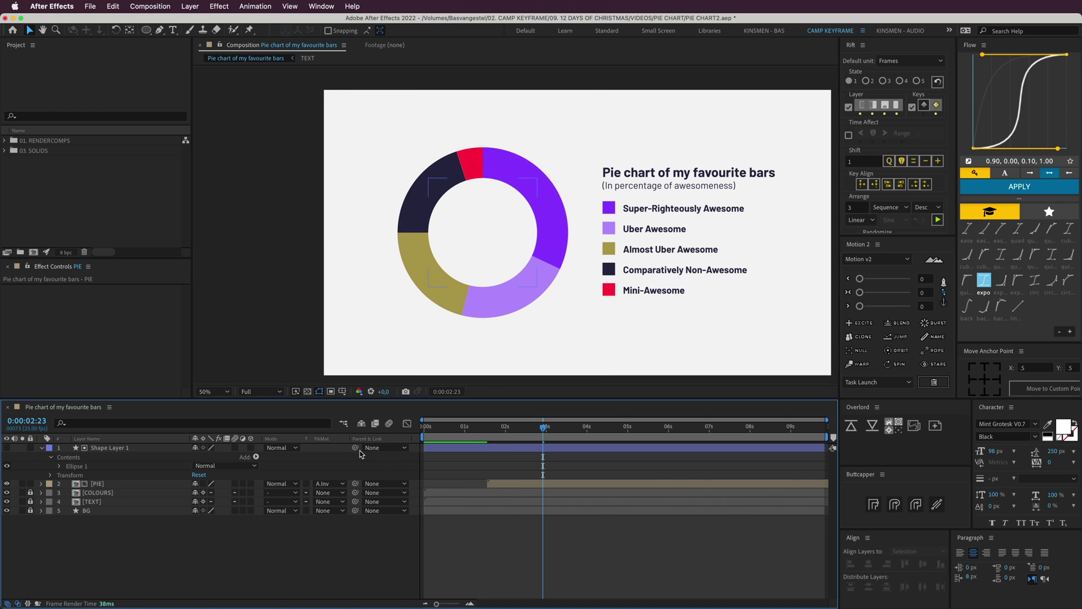
- Parent Shape Layer 1 to the PIE layer, test the link by moving the pie, and undo the move
{"action": "left_click_drag", "start_coordinate": [162, 474], "coordinate": [155, 483]}
{"action": "left_click", "coordinate": [492, 485]}
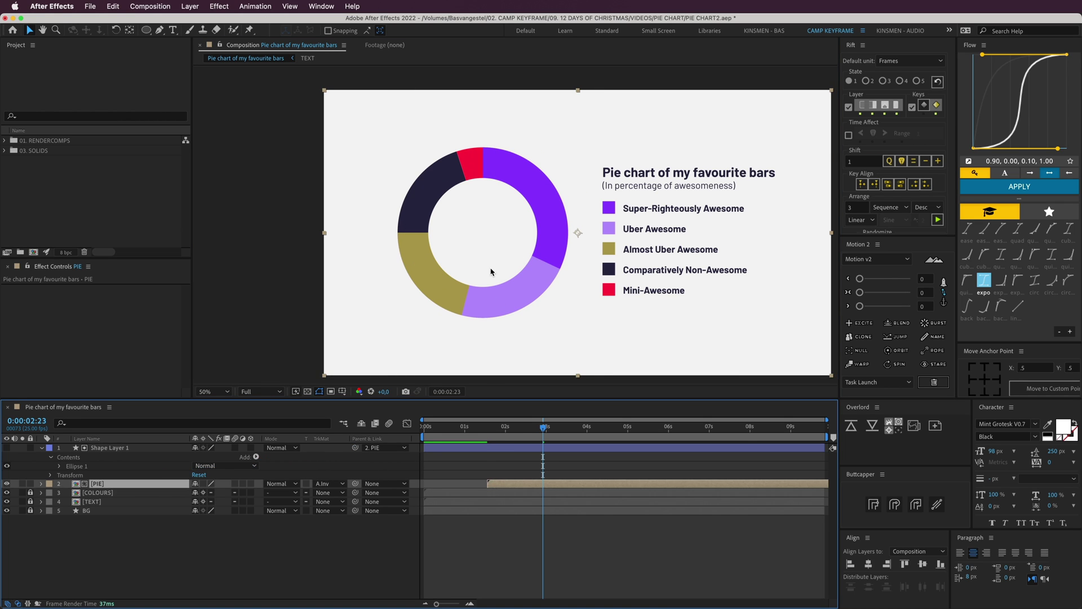
{"action": "left_click_drag", "start_coordinate": [497, 271], "coordinate": [687, 248]}
{"action": "key", "text": "super+z"}
{"action": "left_click", "coordinate": [505, 459]}
- Start Shape Layer 1 at 0:00:01:15 and keyframe its scale from 0% there to 100% shortly before the three-second mark
{"action": "left_click_drag", "start_coordinate": [529, 430], "coordinate": [488, 428]}
{"action": "left_click", "coordinate": [471, 449]}
{"action": "key", "text": "s"}
{"action": "left_click", "coordinate": [69, 457]}
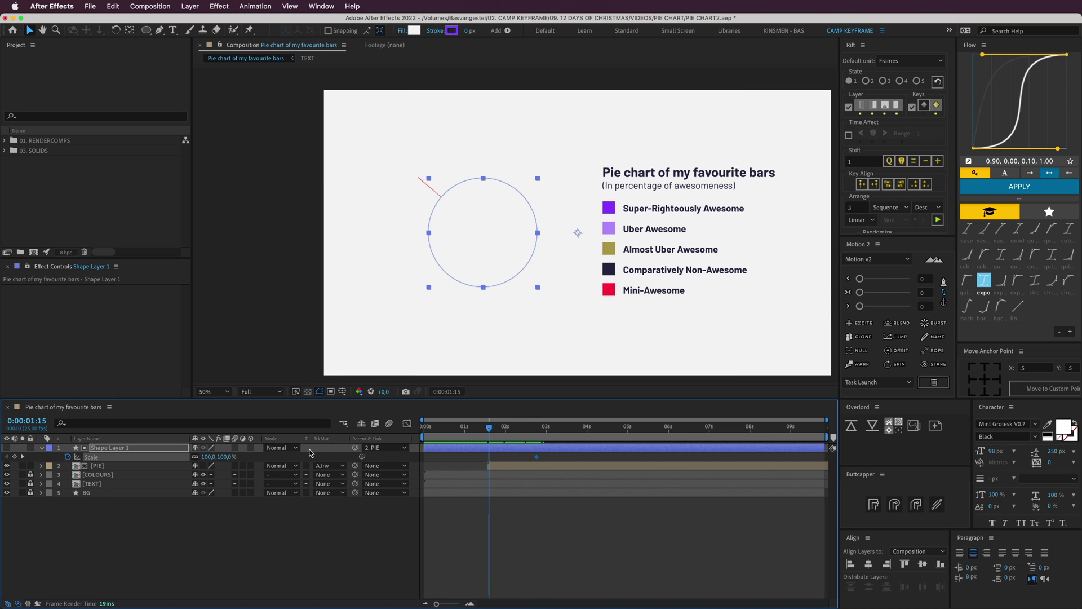
{"action": "type", "text": "0"}
{"action": "key", "text": "Return"}
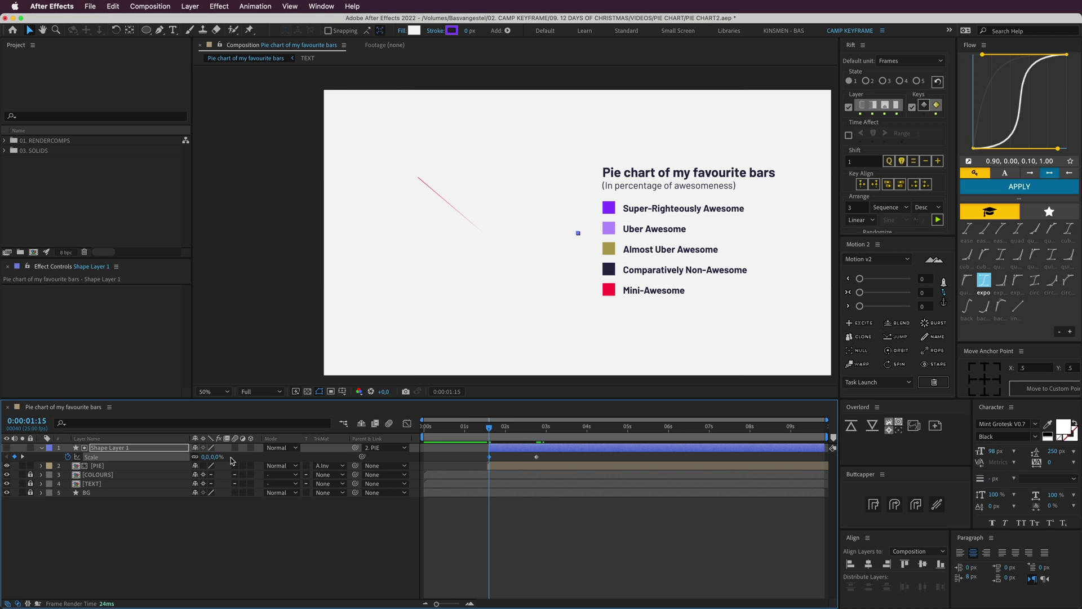
- Apply the 0.90, 0.00, 0.10, 1.00 easing curve to the circle's scale keyframes, preview the animation and go to 0:00:02:23
{"action": "left_click_drag", "start_coordinate": [541, 461], "coordinate": [542, 461]}
{"action": "left_click", "coordinate": [1023, 188]}
{"action": "left_click", "coordinate": [571, 581]}
{"action": "key", "text": "space"}
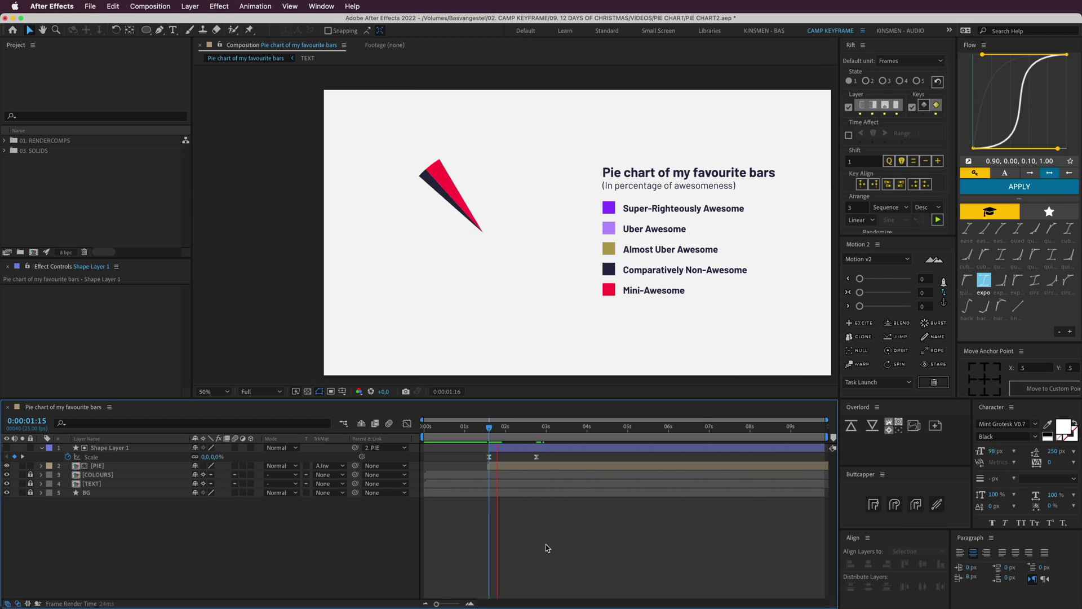
{"action": "left_click", "coordinate": [544, 428]}
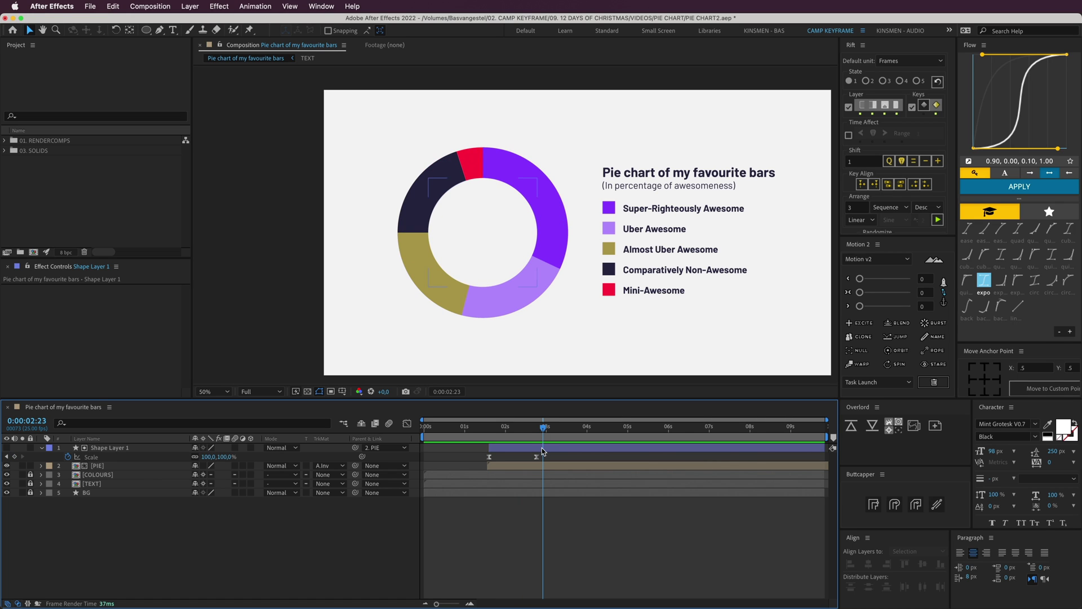
- Centre Shape Layer 1's anchor point on its circle and preview the doughnut animation from 0:00:01:14
{"action": "left_click", "coordinate": [544, 450]}
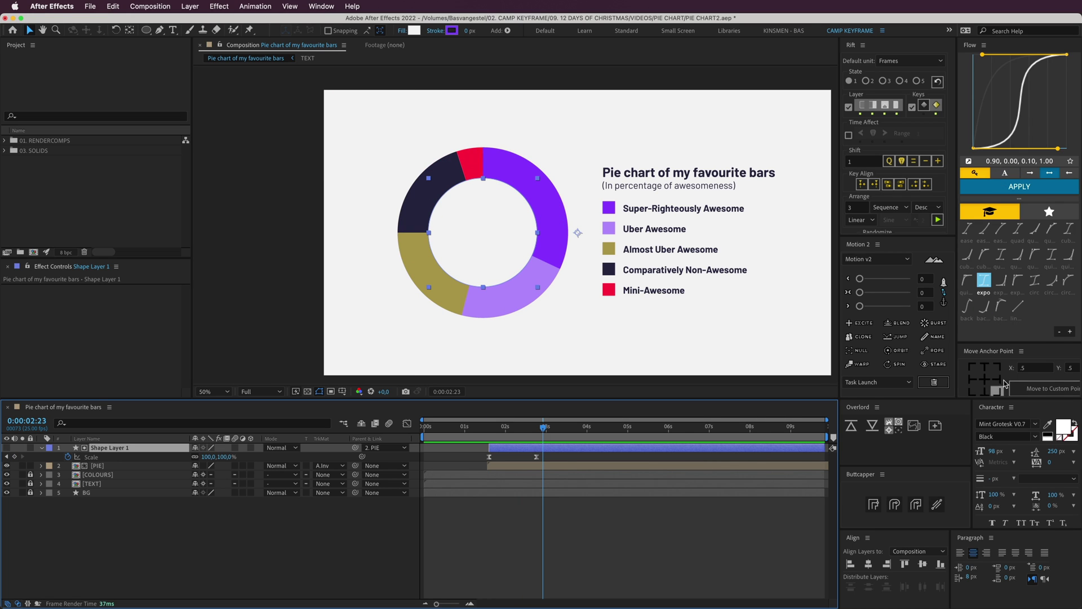
{"action": "left_click", "coordinate": [984, 379]}
{"action": "left_click", "coordinate": [627, 529]}
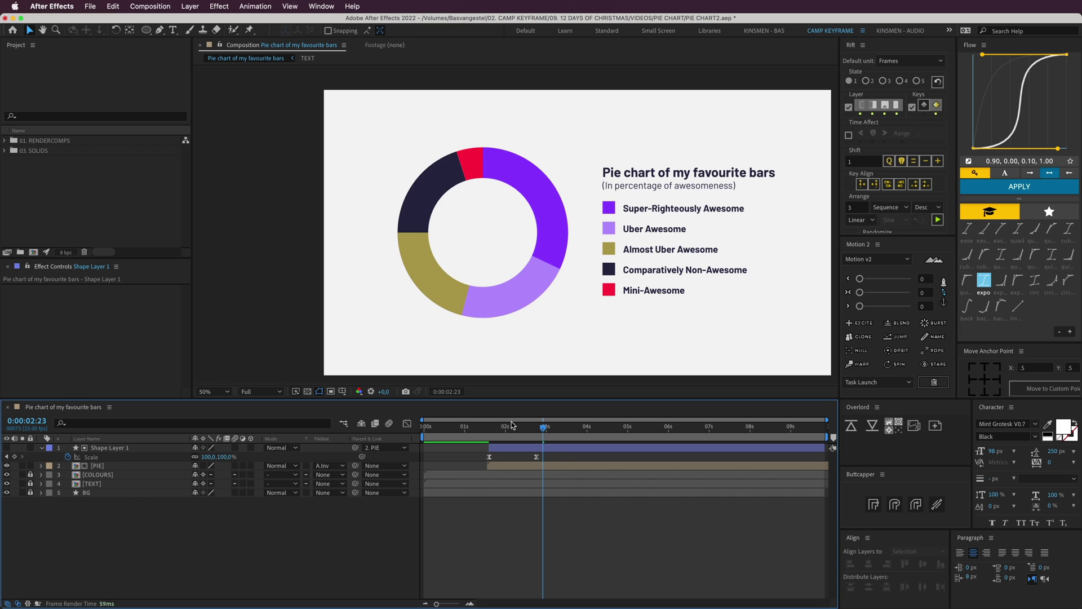
{"action": "left_click_drag", "start_coordinate": [512, 428], "coordinate": [488, 429]}
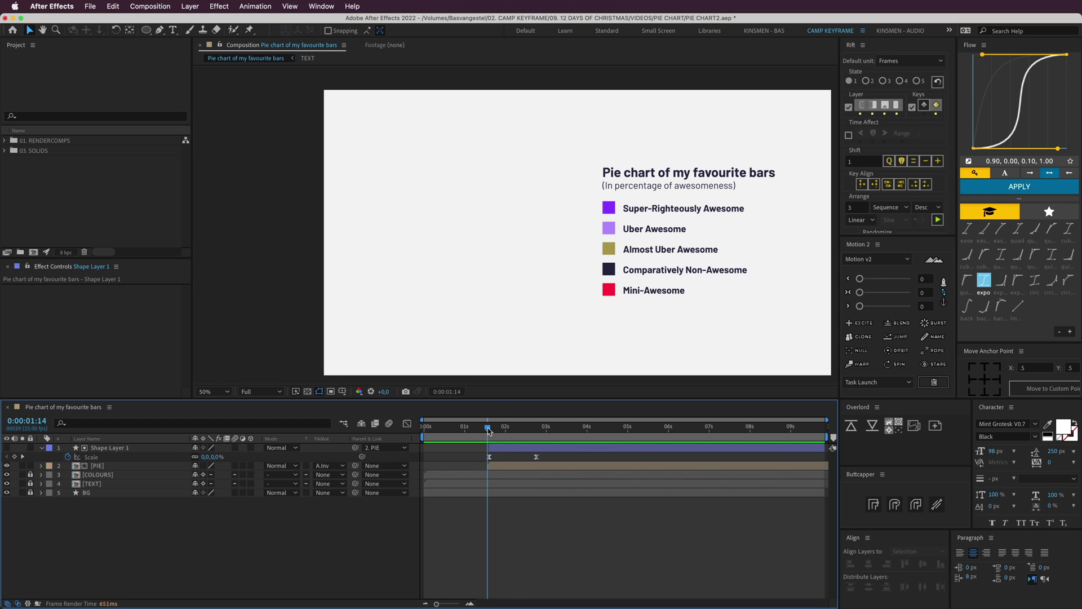
{"action": "key", "text": "space"}
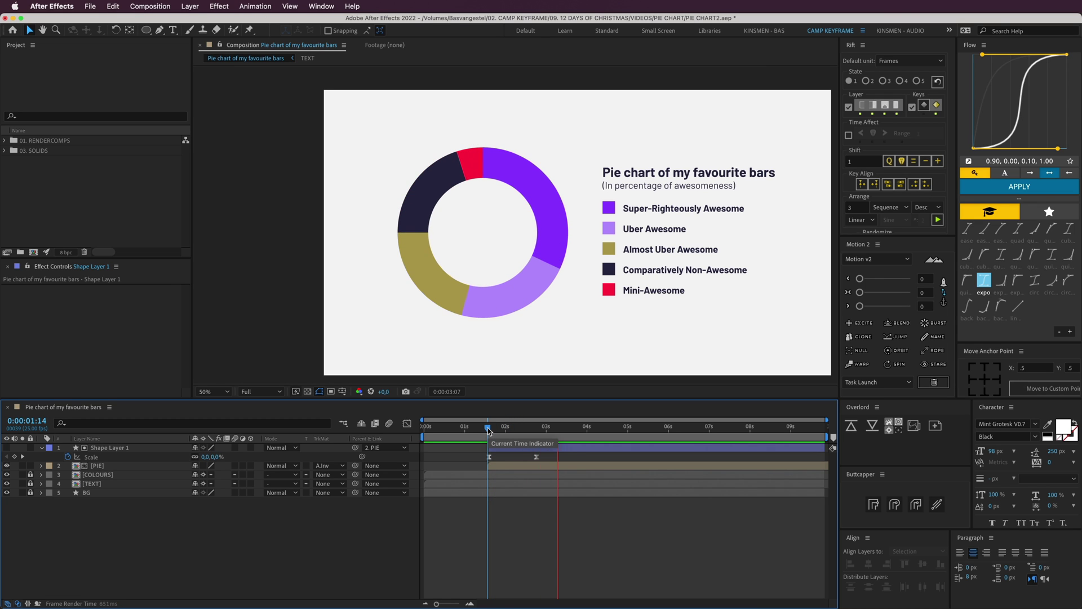
{"action": "left_click_drag", "start_coordinate": [521, 430], "coordinate": [571, 429]}
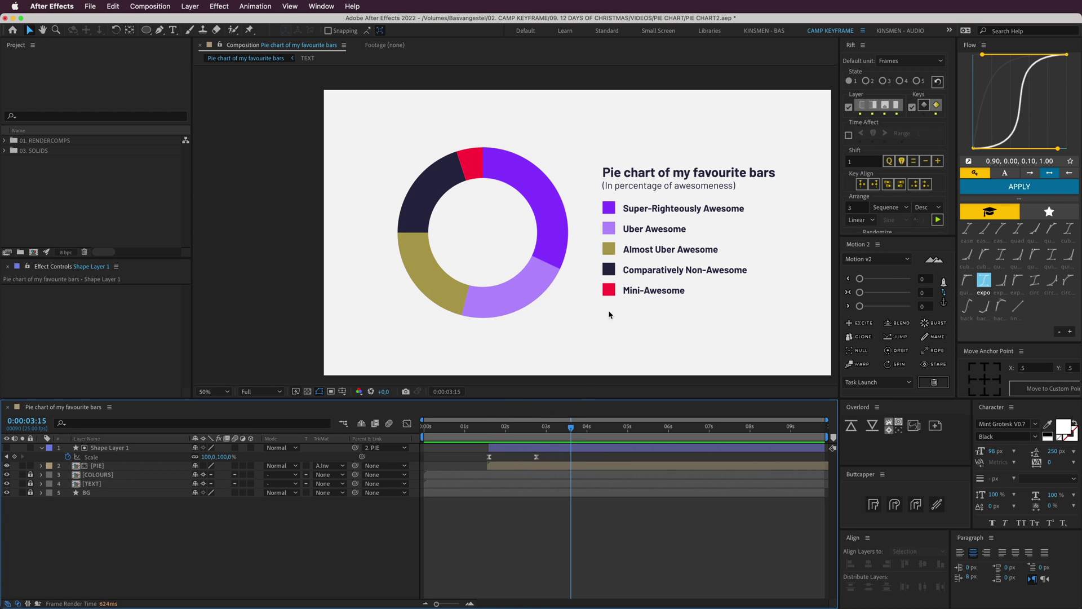